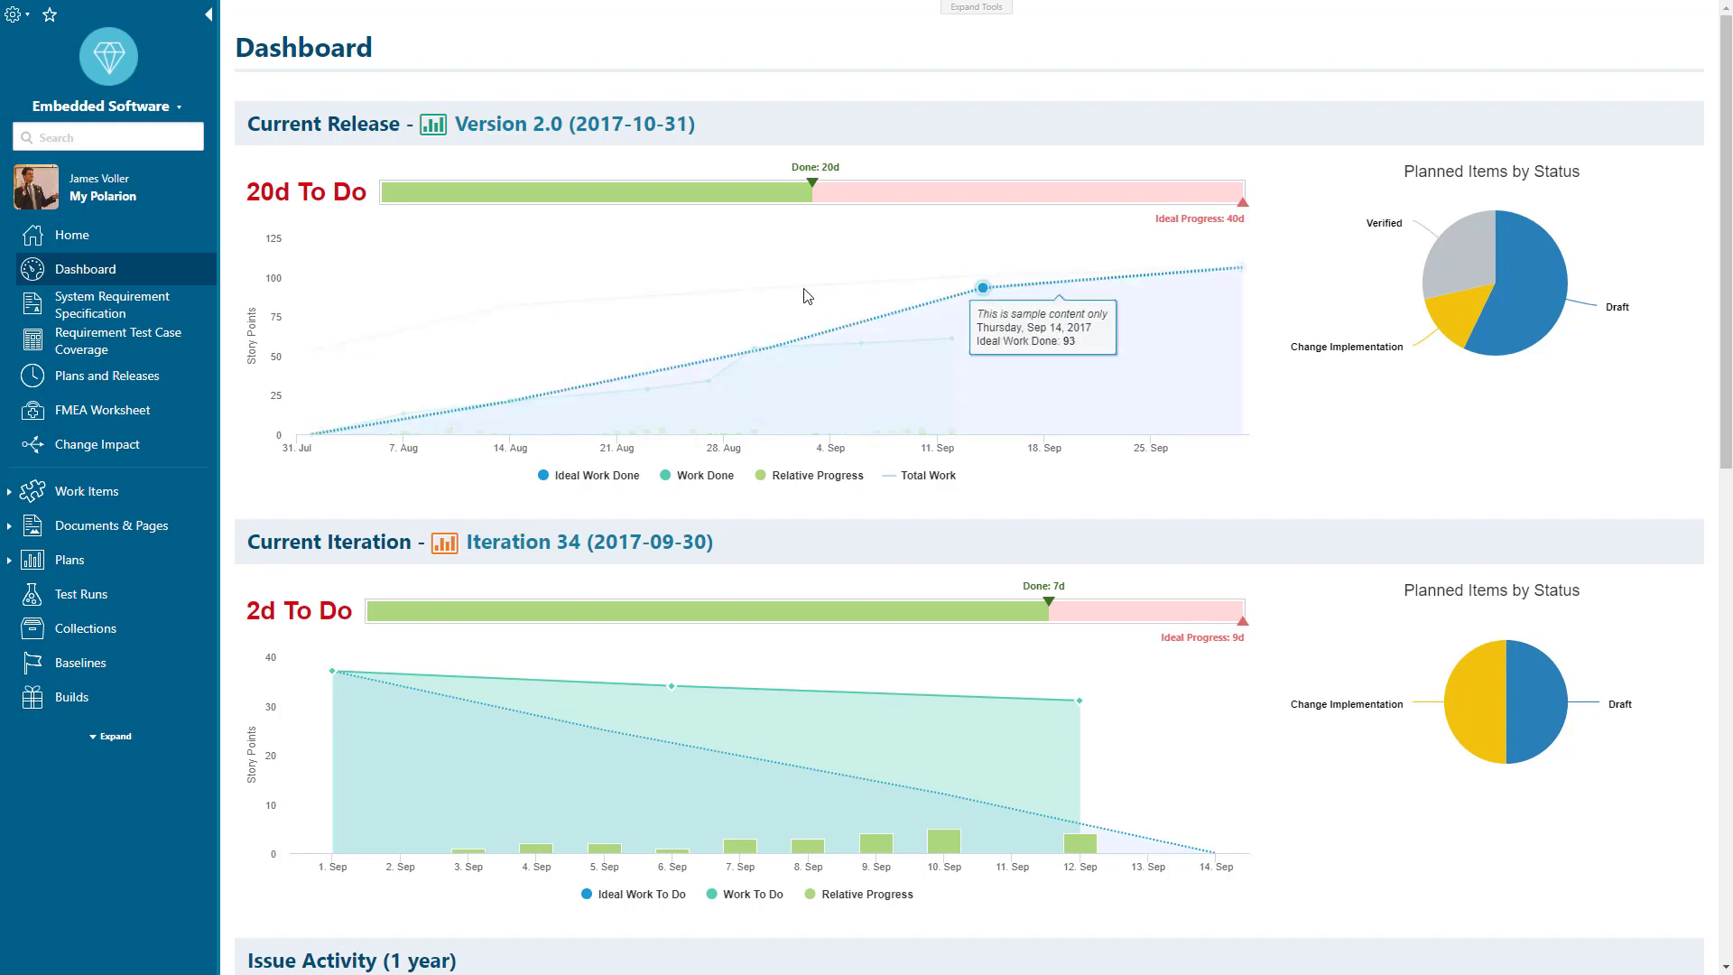
# - On the Change Impact page, show the properties and traceability links of suspect item ES-345
pyautogui.click(118, 449)
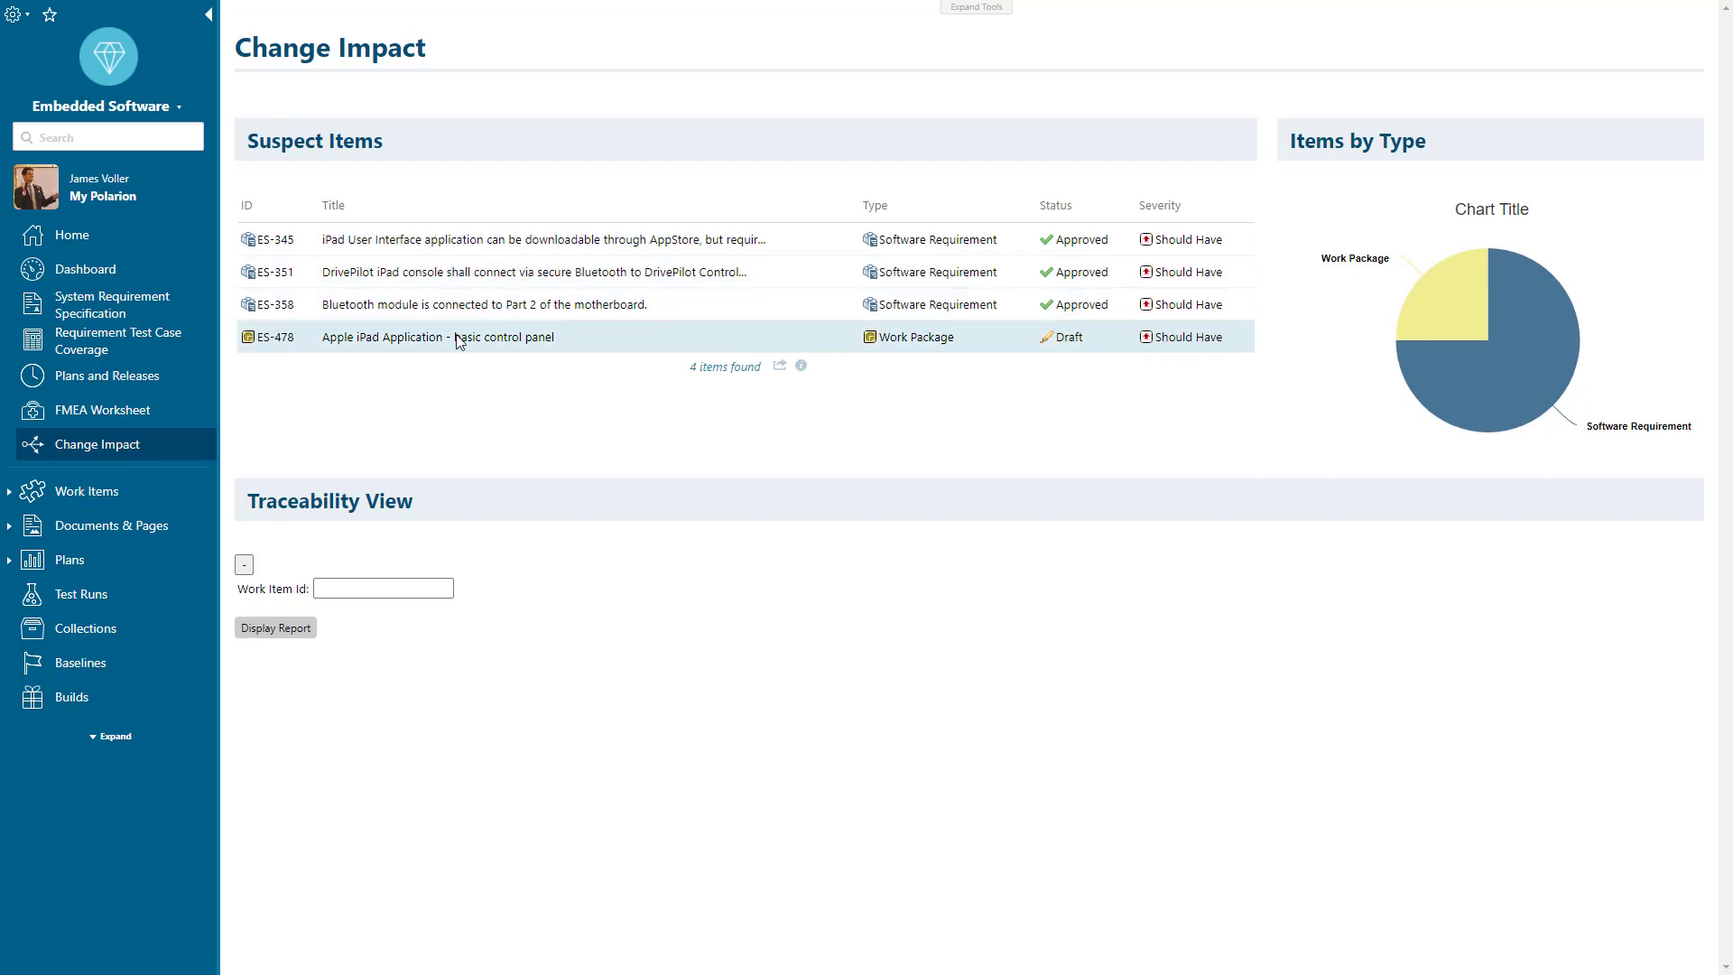
pyautogui.click(474, 246)
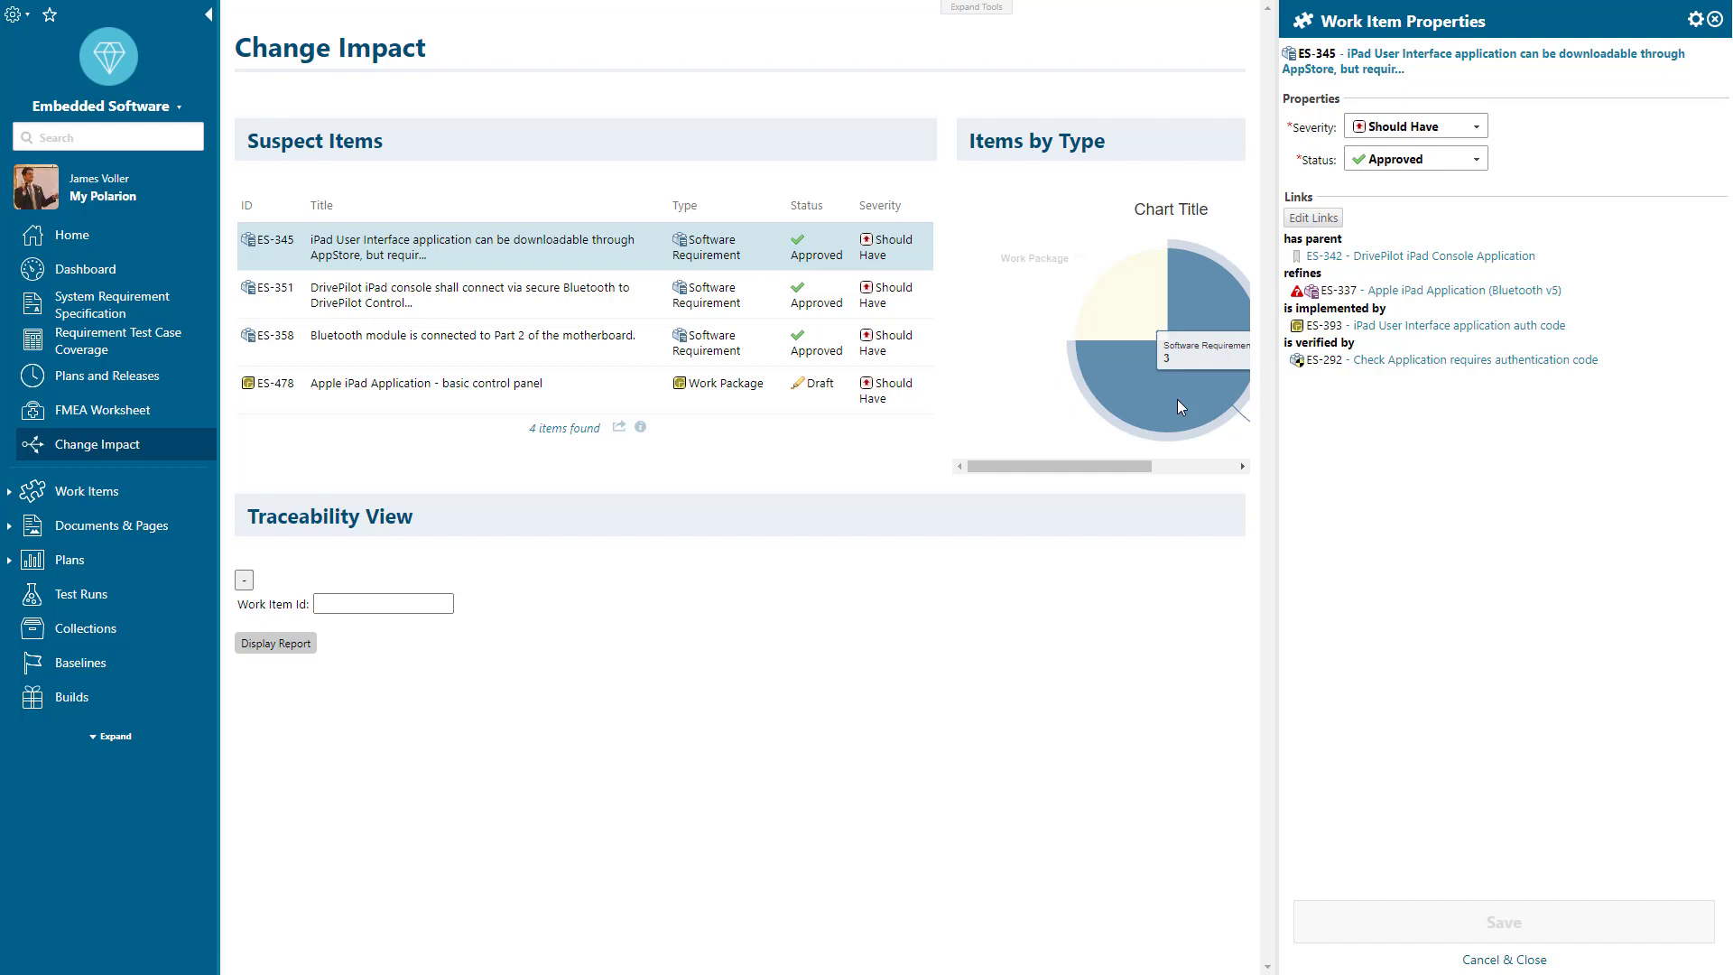
# - Generate the traceability tree for ES-324 and pan the graph to reveal ES-336
pyautogui.click(420, 604)
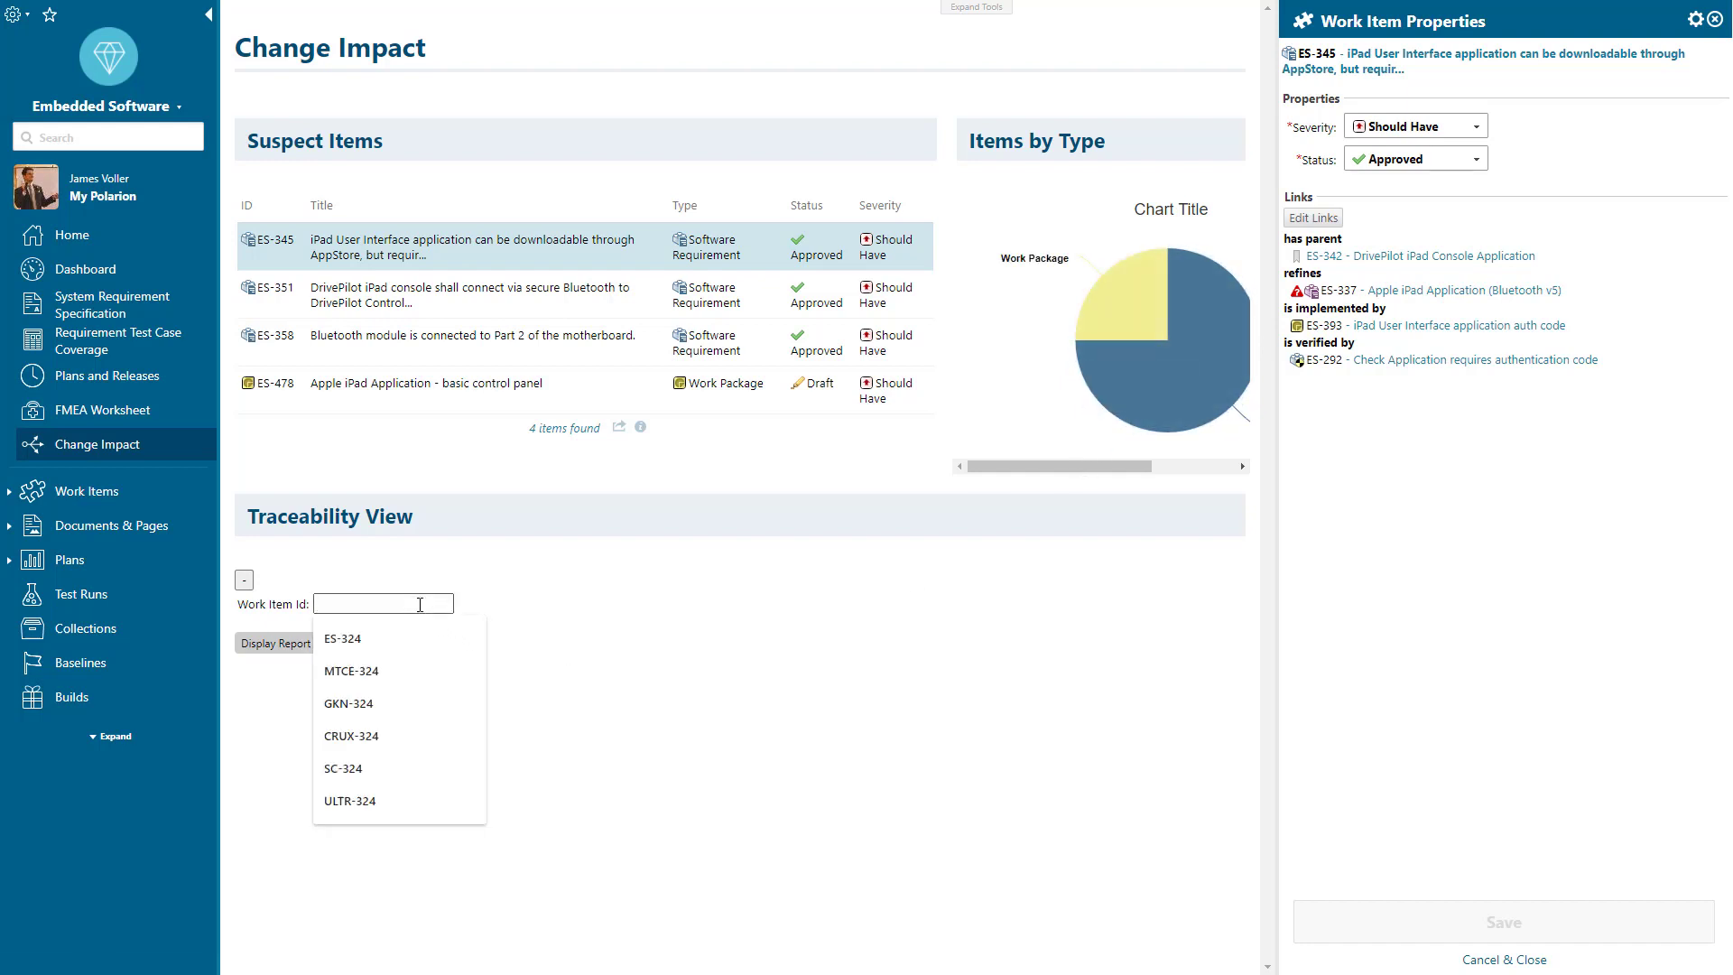
pyautogui.click(390, 638)
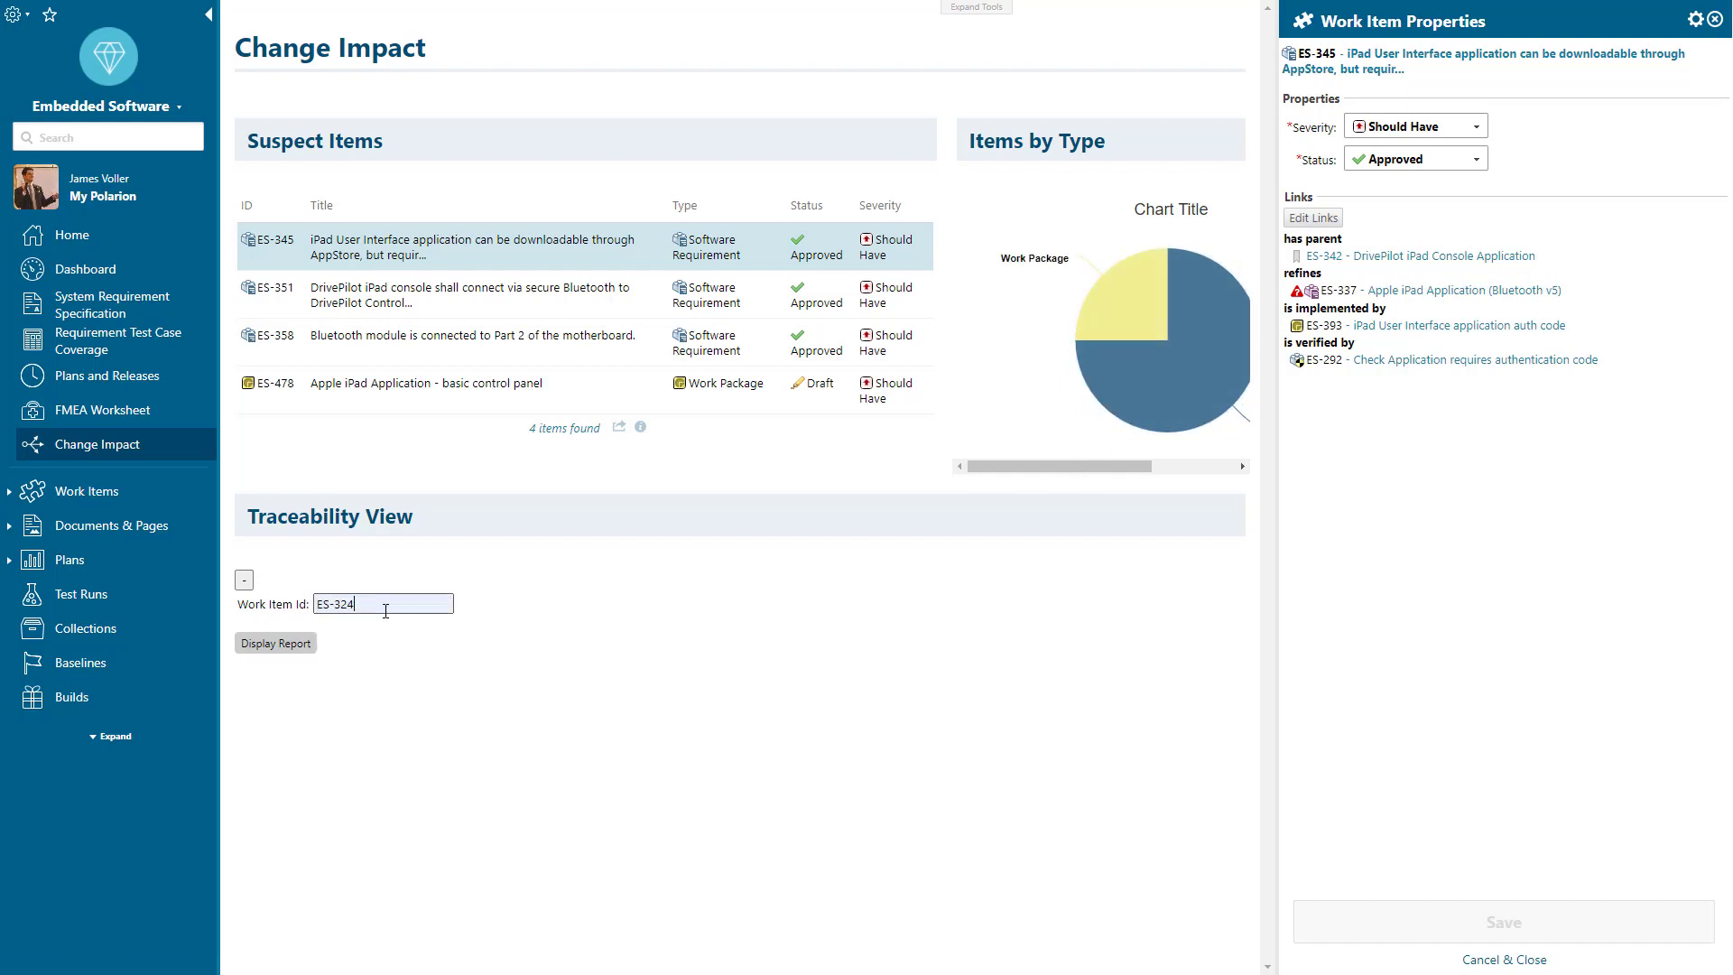
pyautogui.click(275, 642)
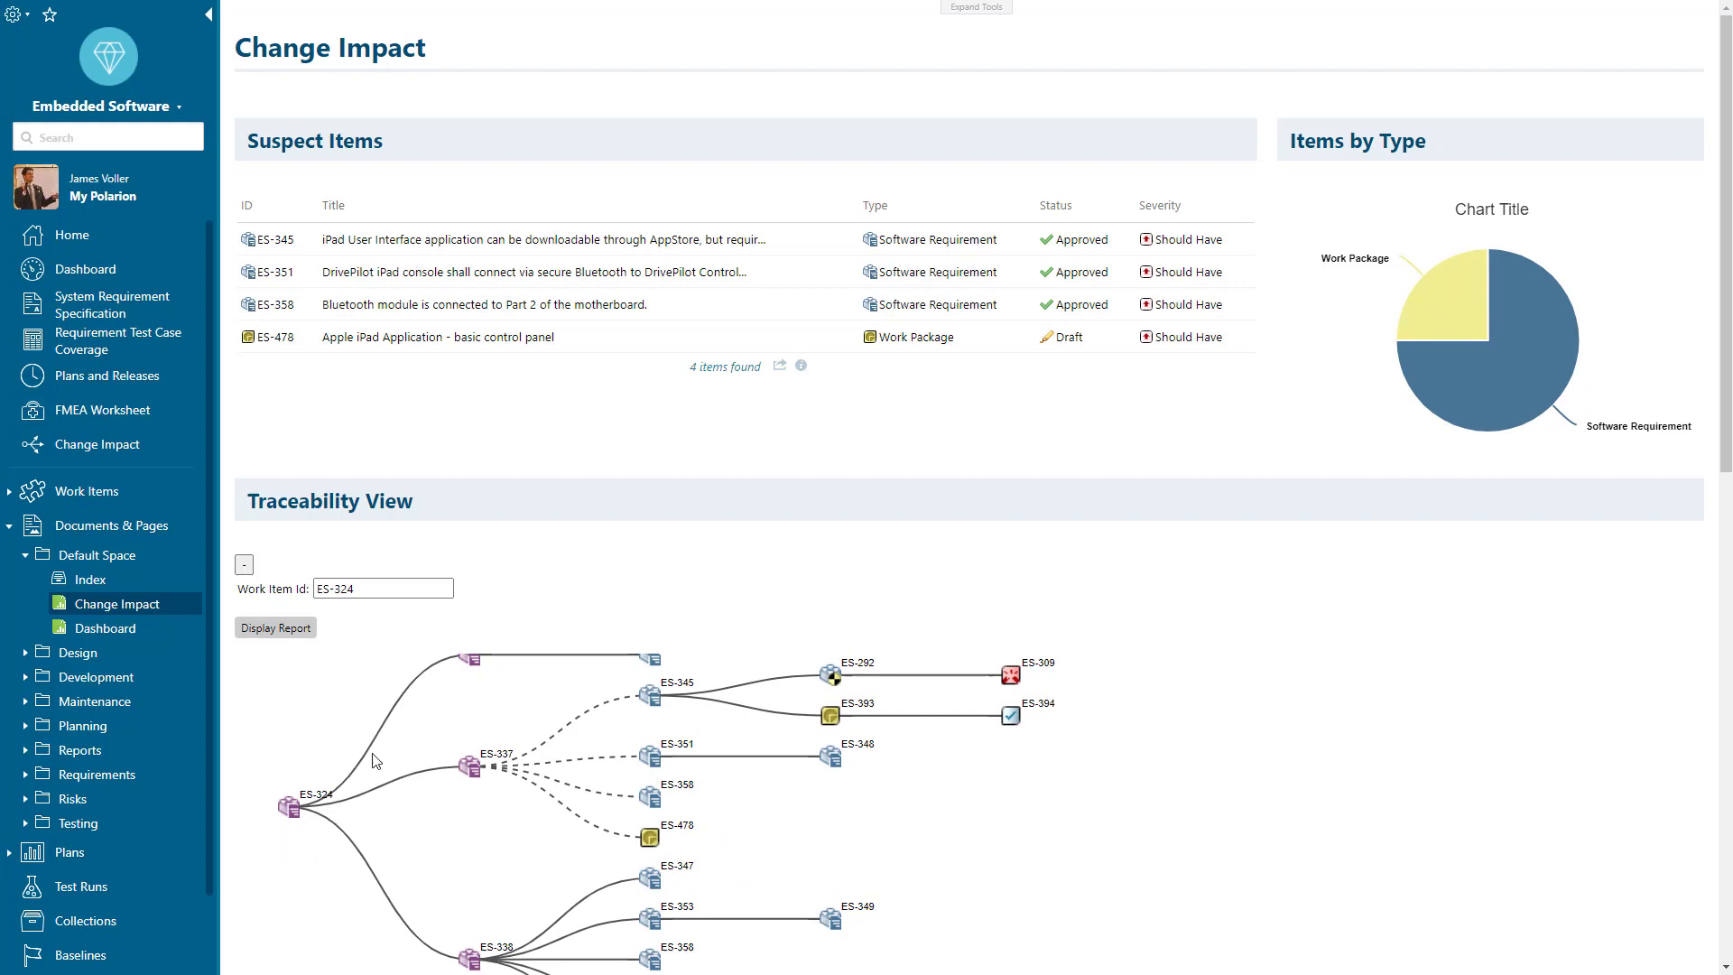
pyautogui.scroll(-2, 1714, 469)
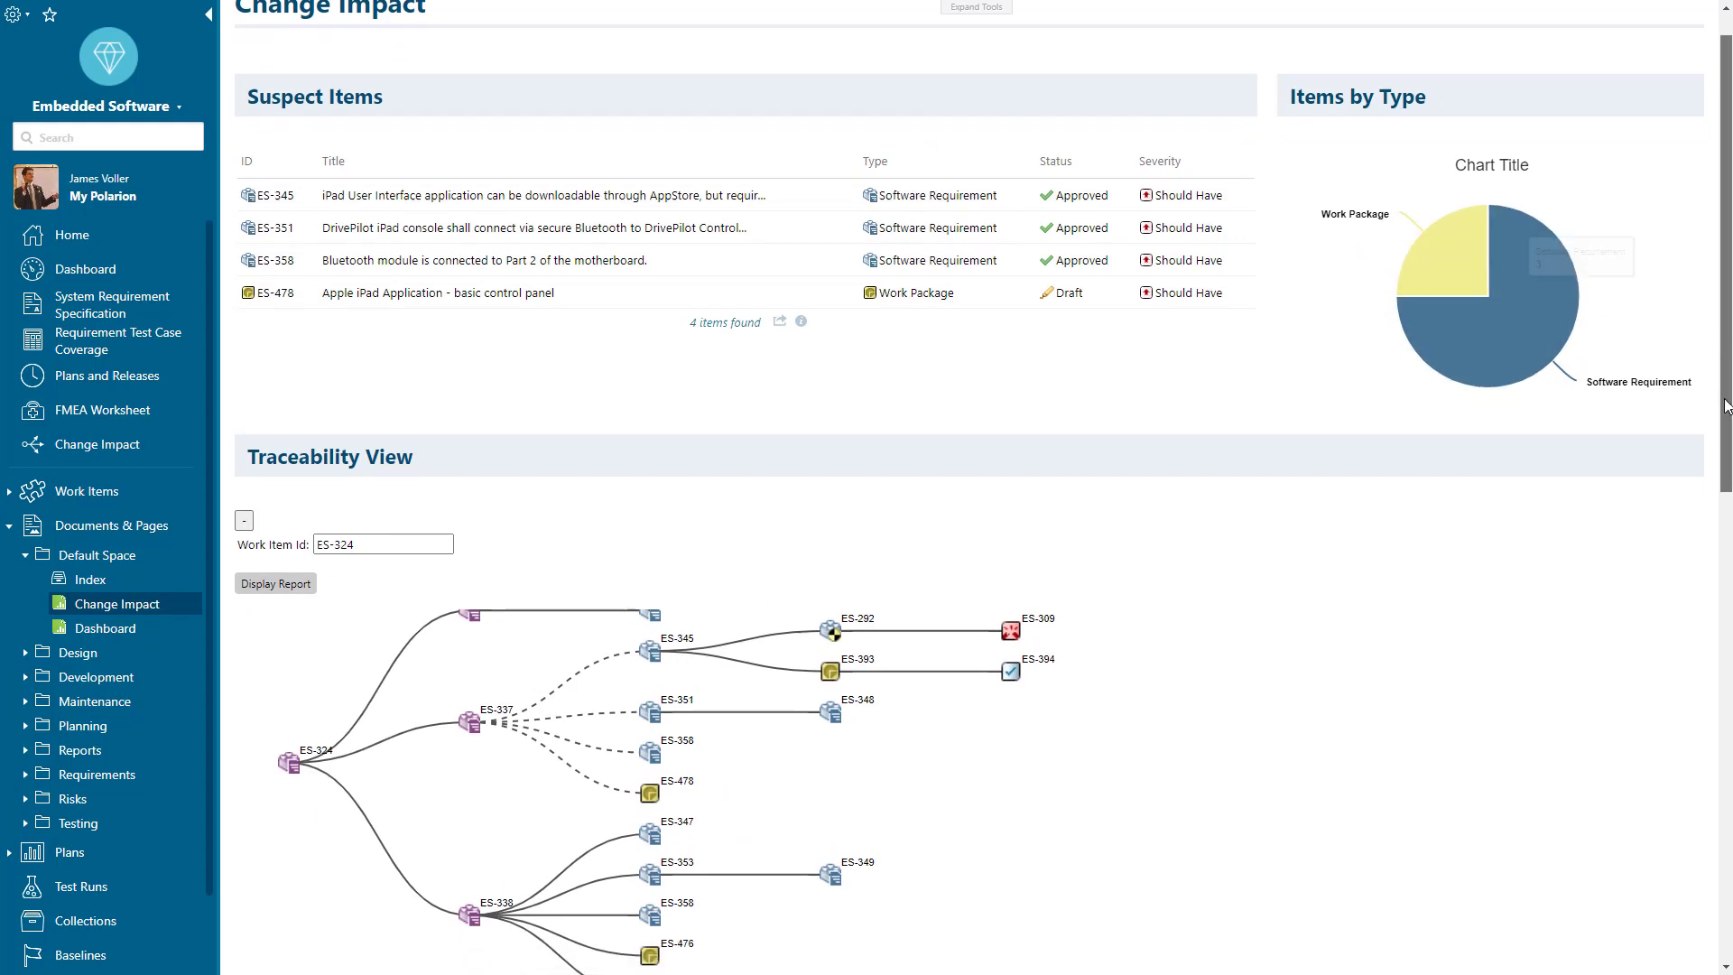
pyautogui.moveTo(484, 513); pyautogui.dragTo(520, 540)
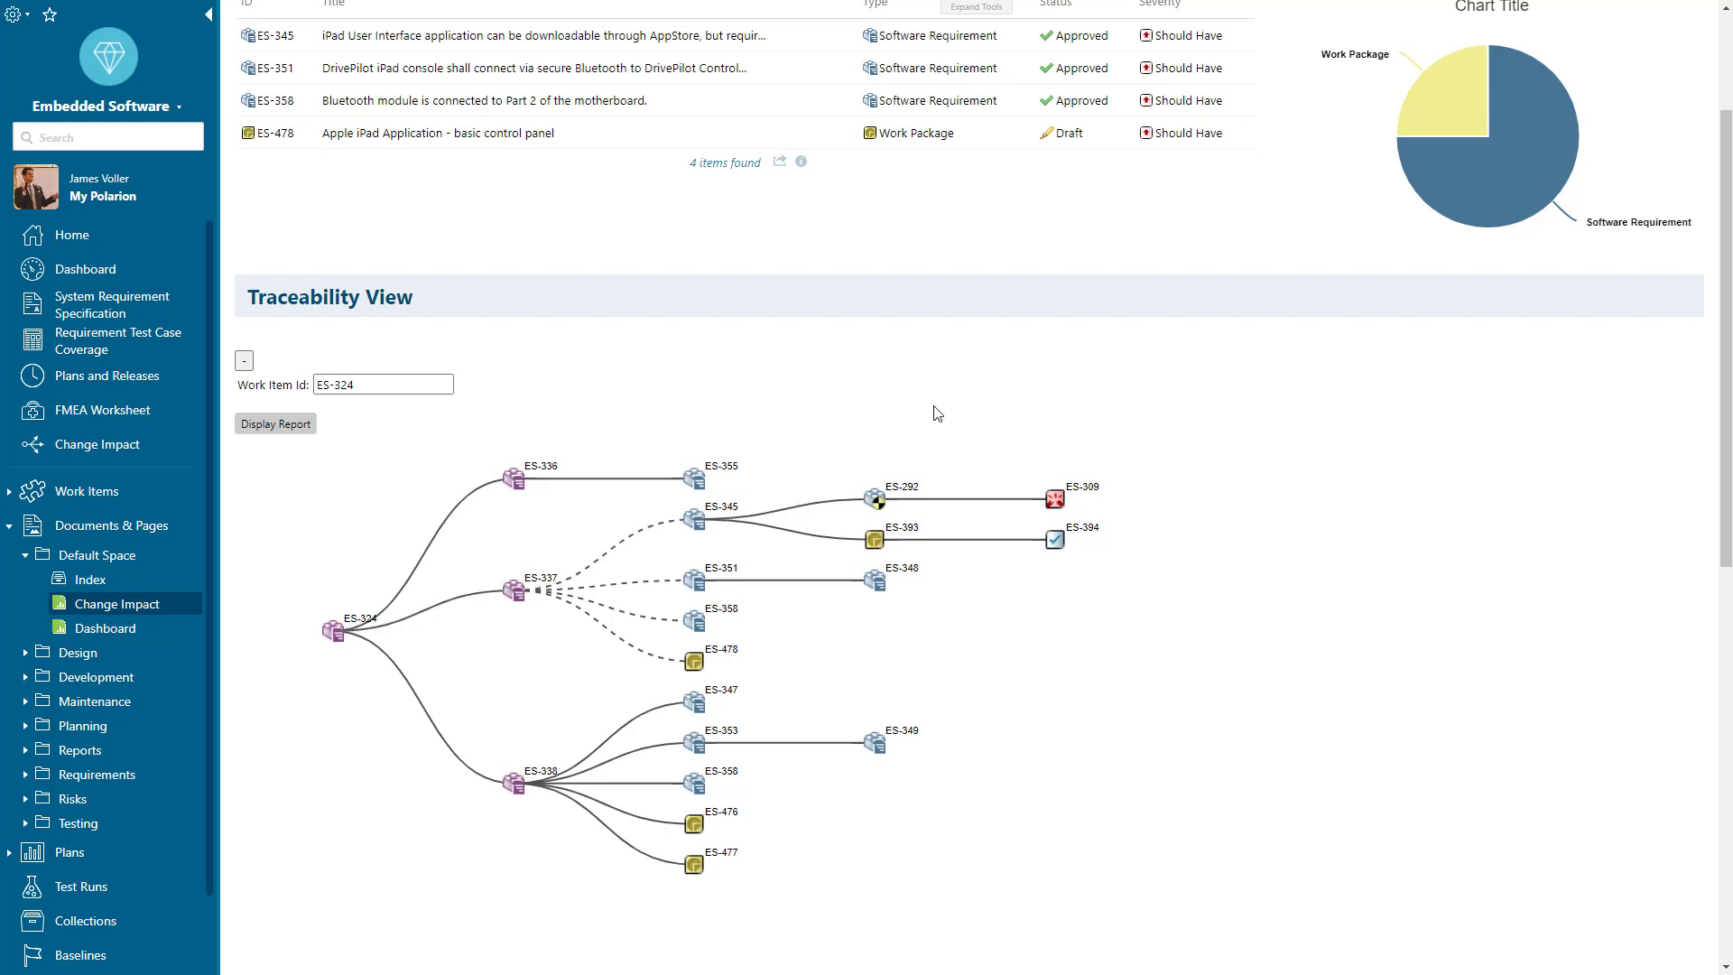
pyautogui.scroll(3, 944, 301)
# - Open suspect item ES-345, then navigate to its linked parent ES-337 Apple iPad Application (Bluetooth v5)
pyautogui.click(628, 248)
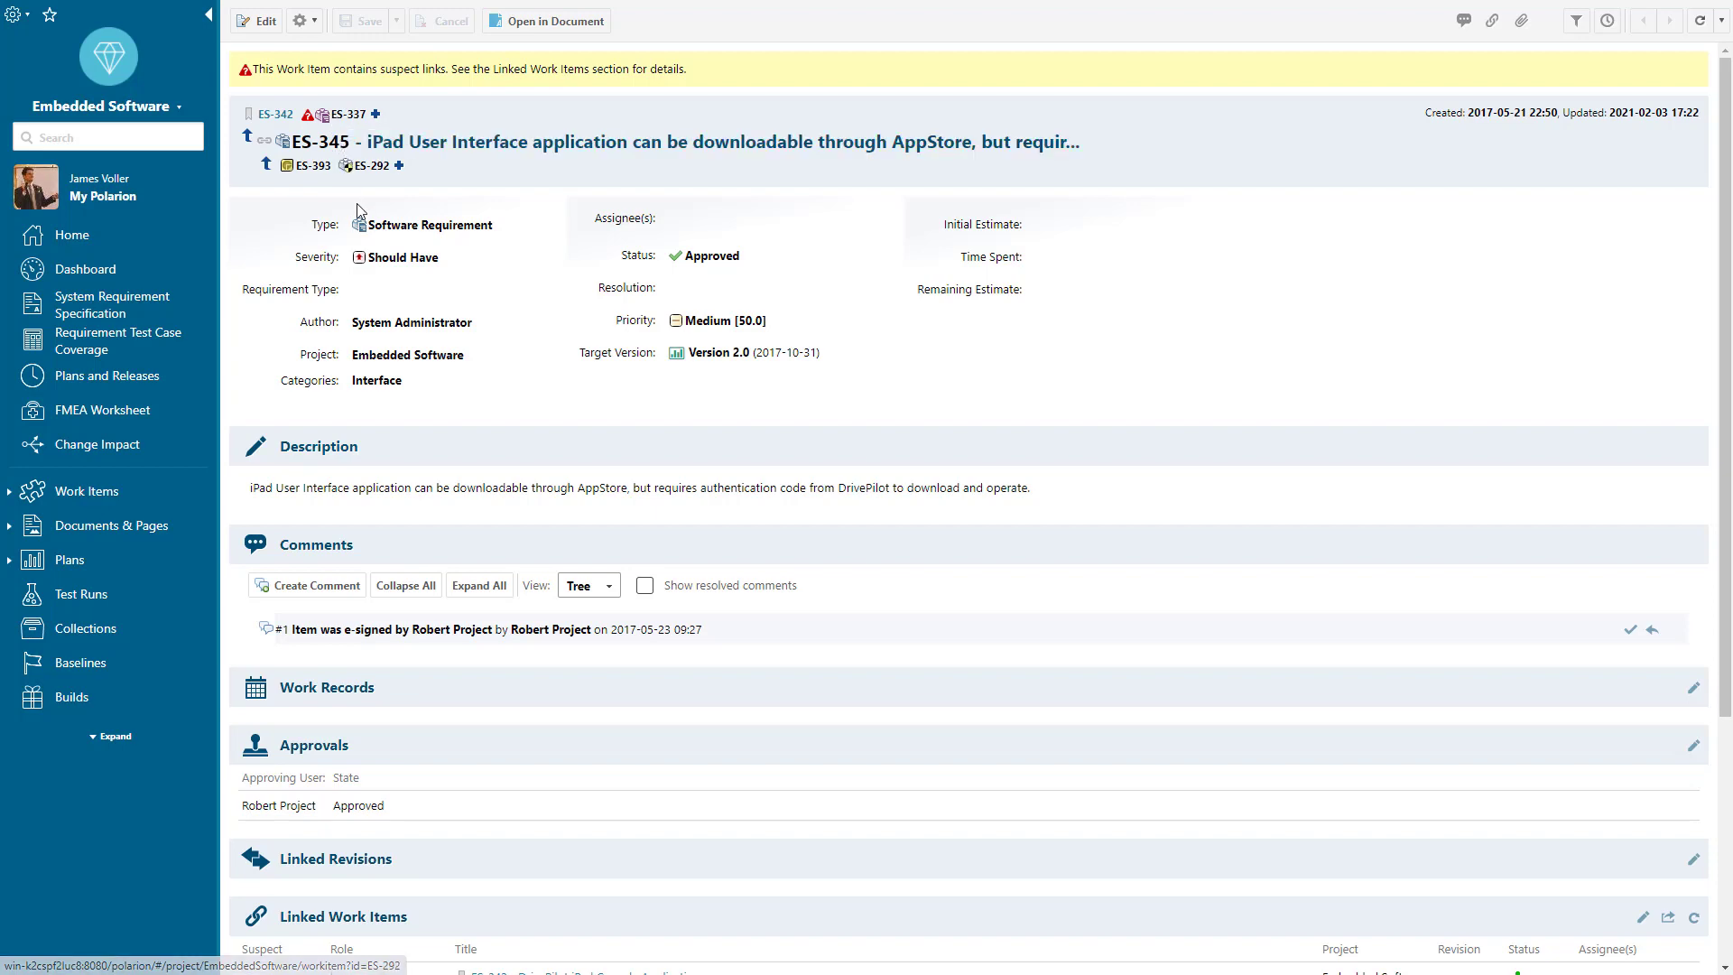
pyautogui.click(346, 117)
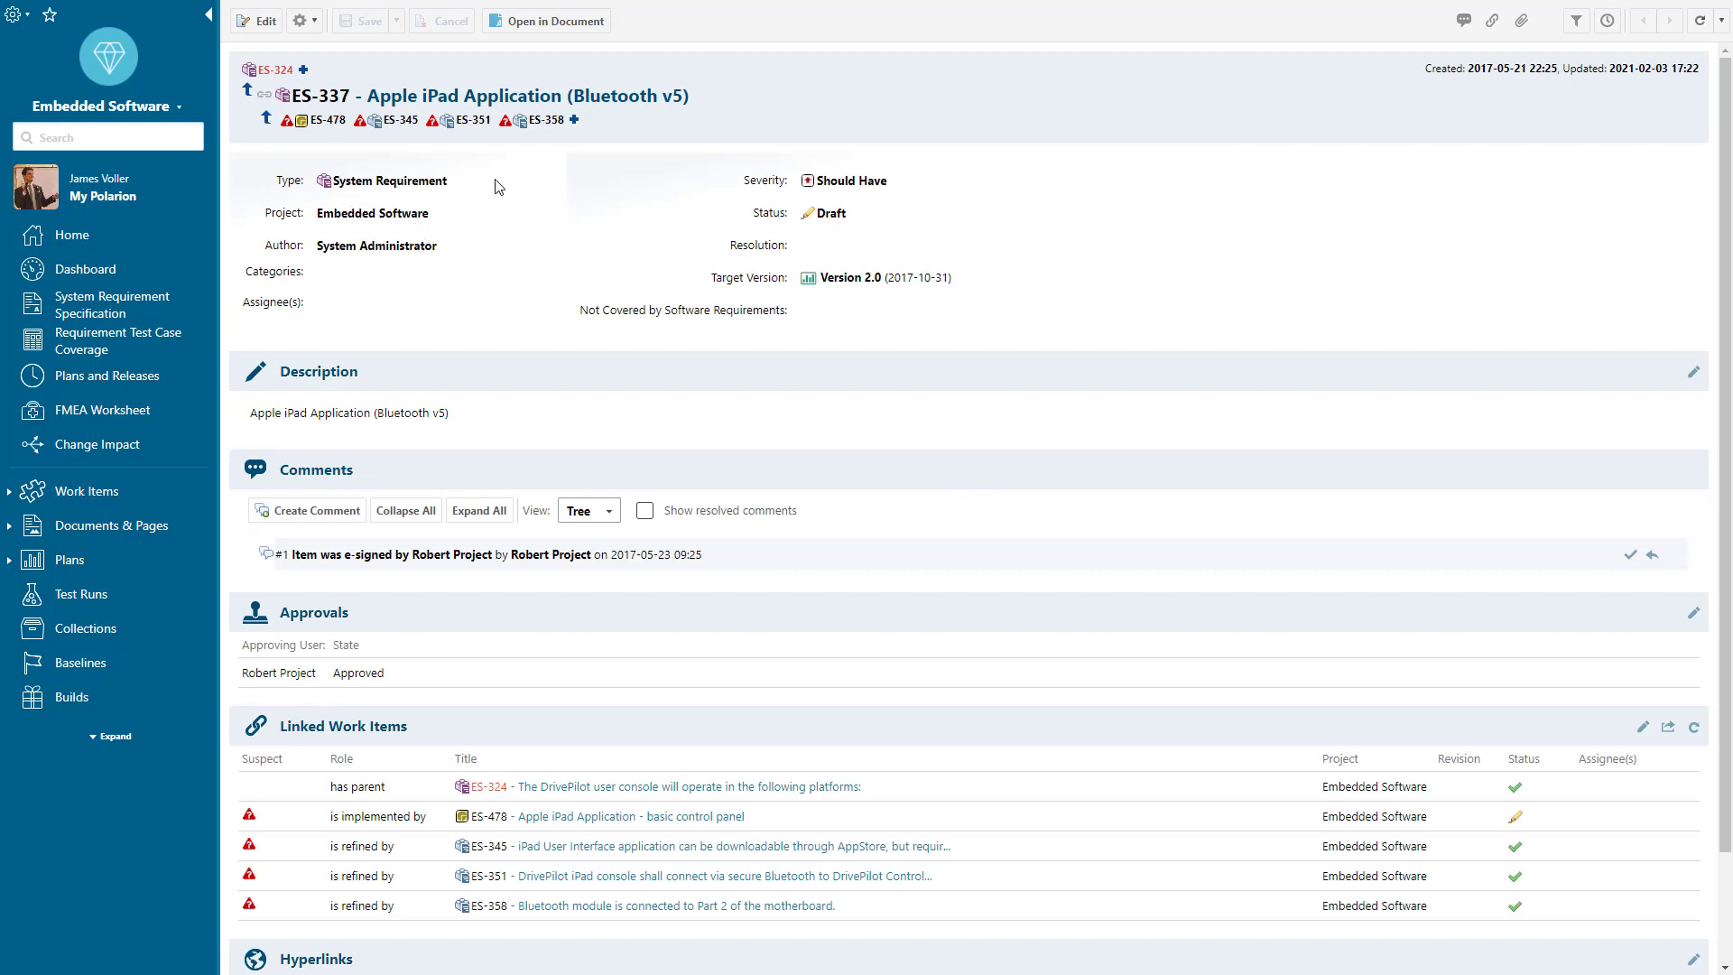
pyautogui.click(722, 211)
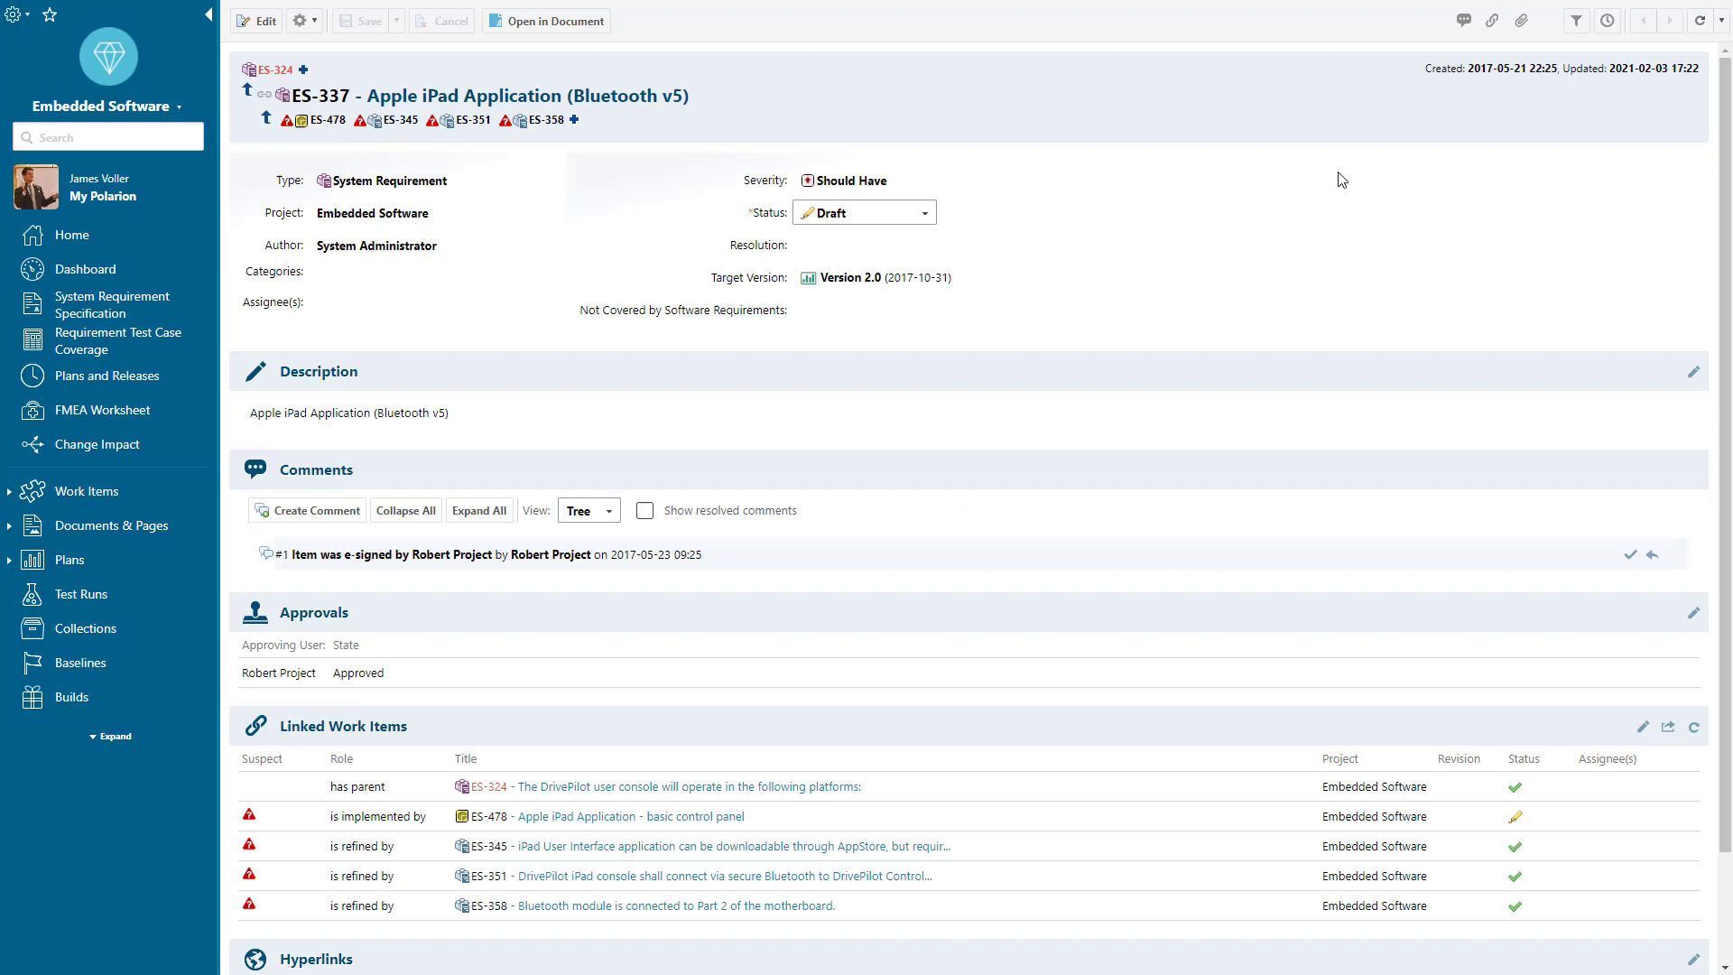
# - Check ES-337's revision history, then show it within the System Requirement Specification document
pyautogui.click(1607, 21)
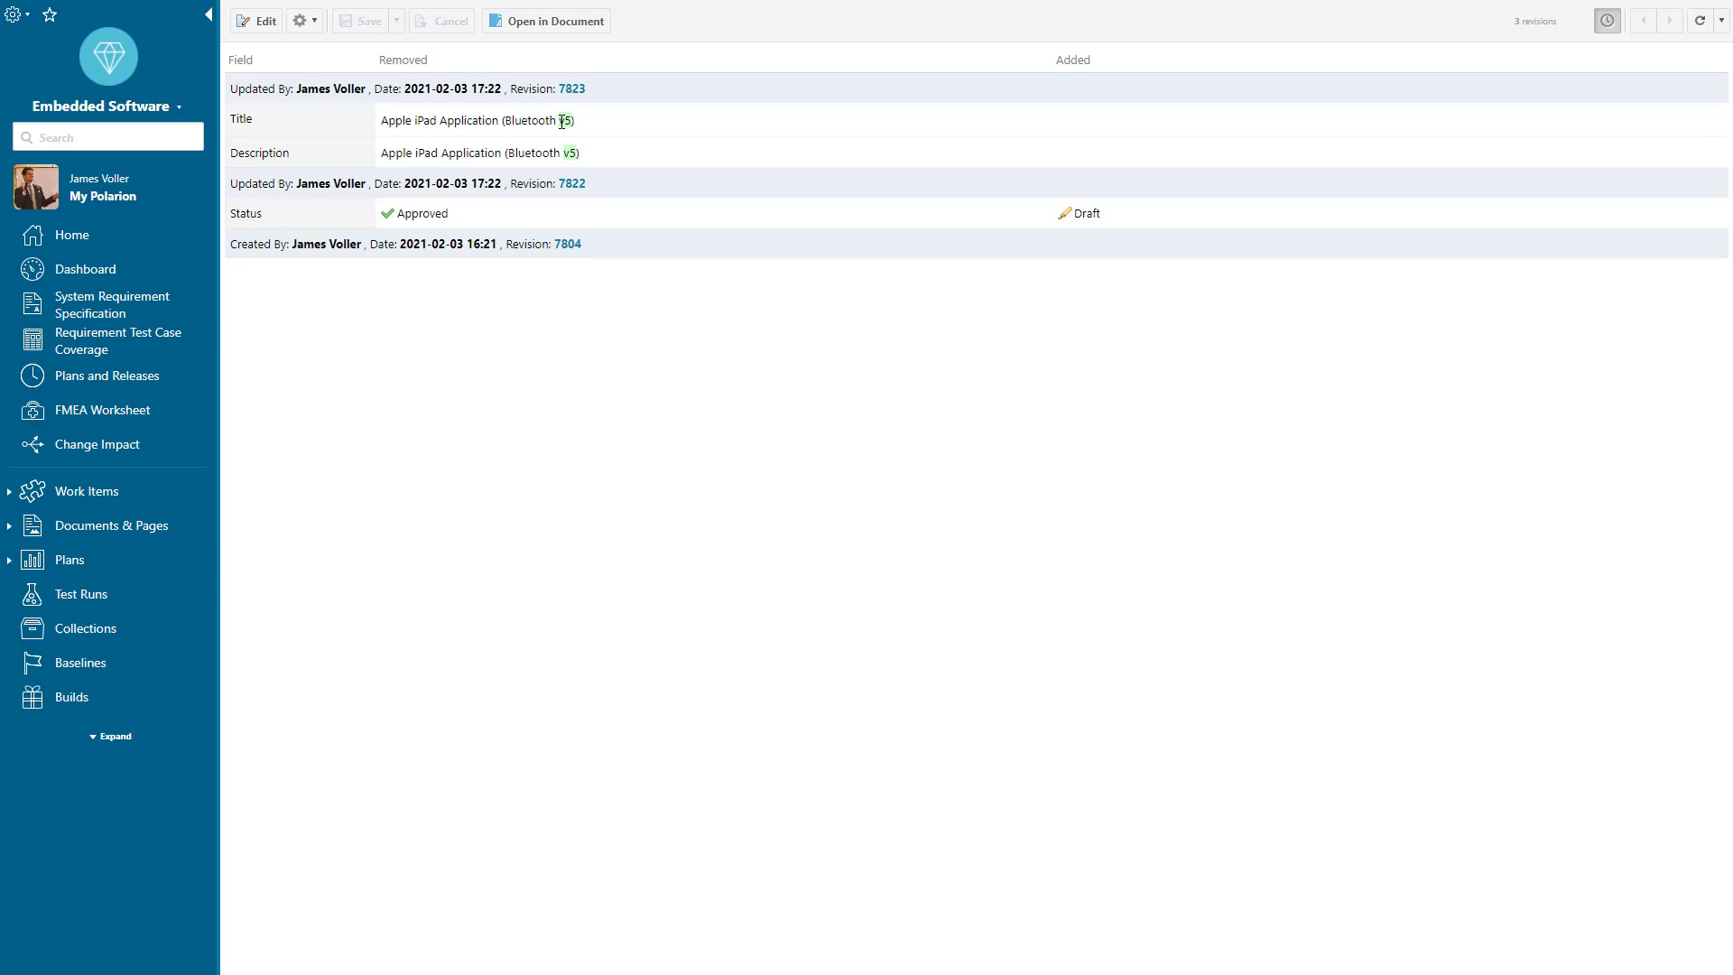
pyautogui.click(557, 22)
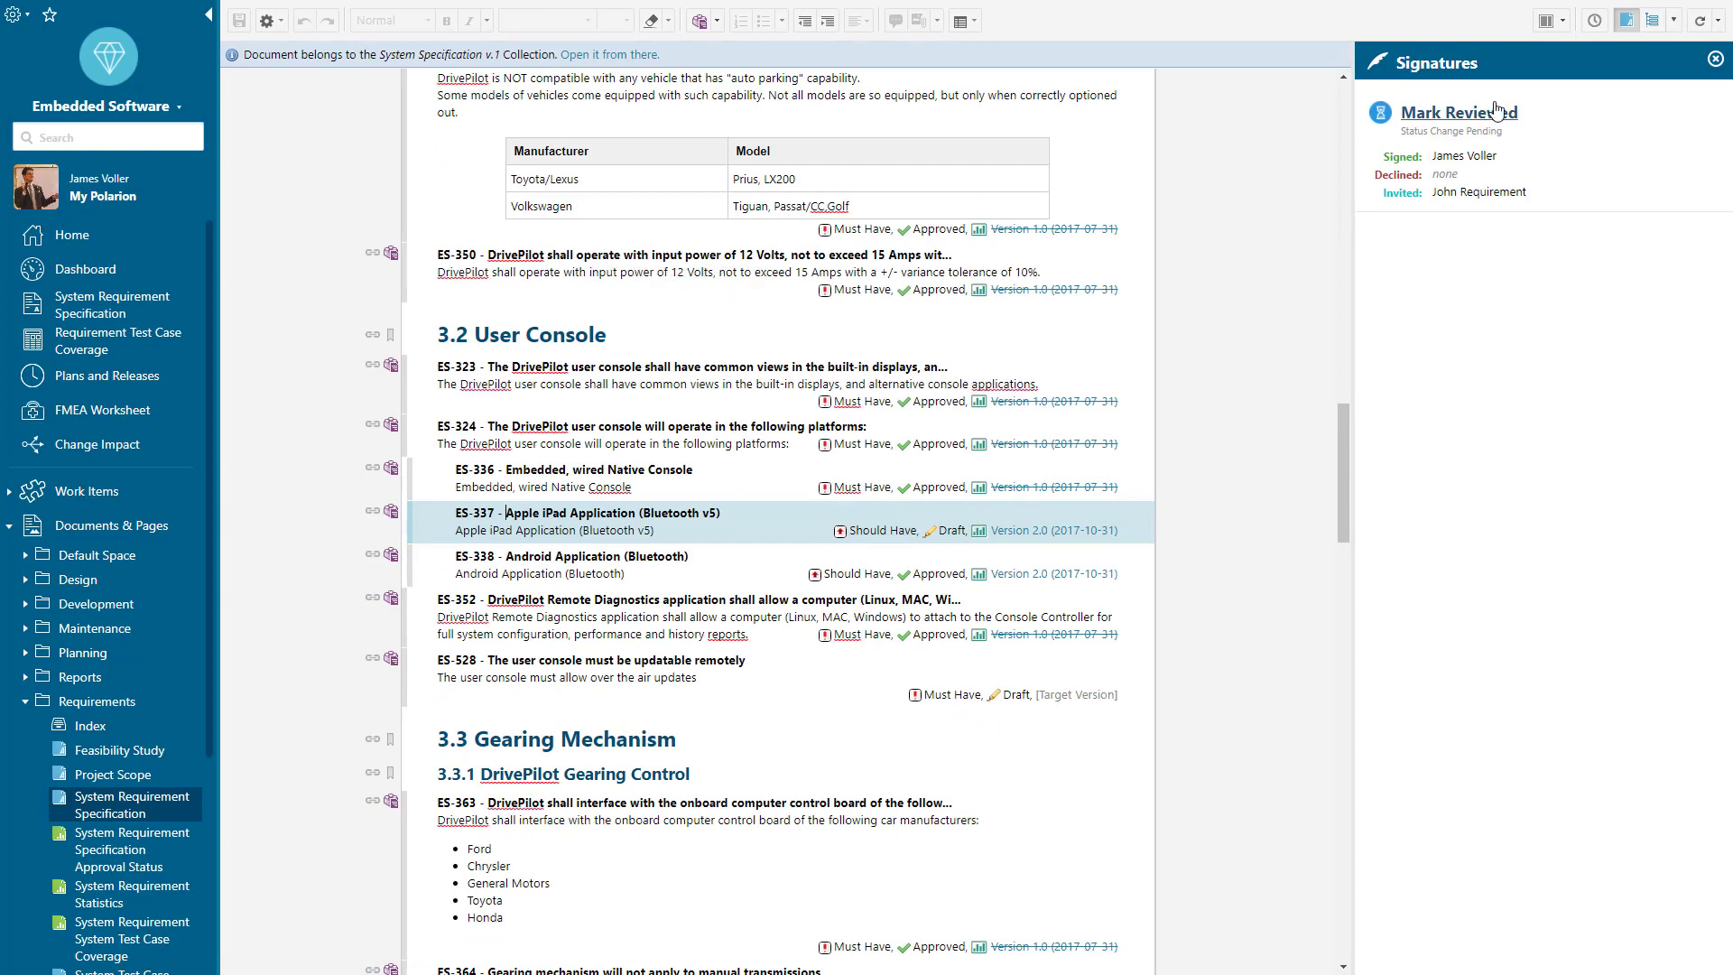
# - Compare document revisions #7823 and #7804 of the System Requirement Specification
pyautogui.click(1593, 22)
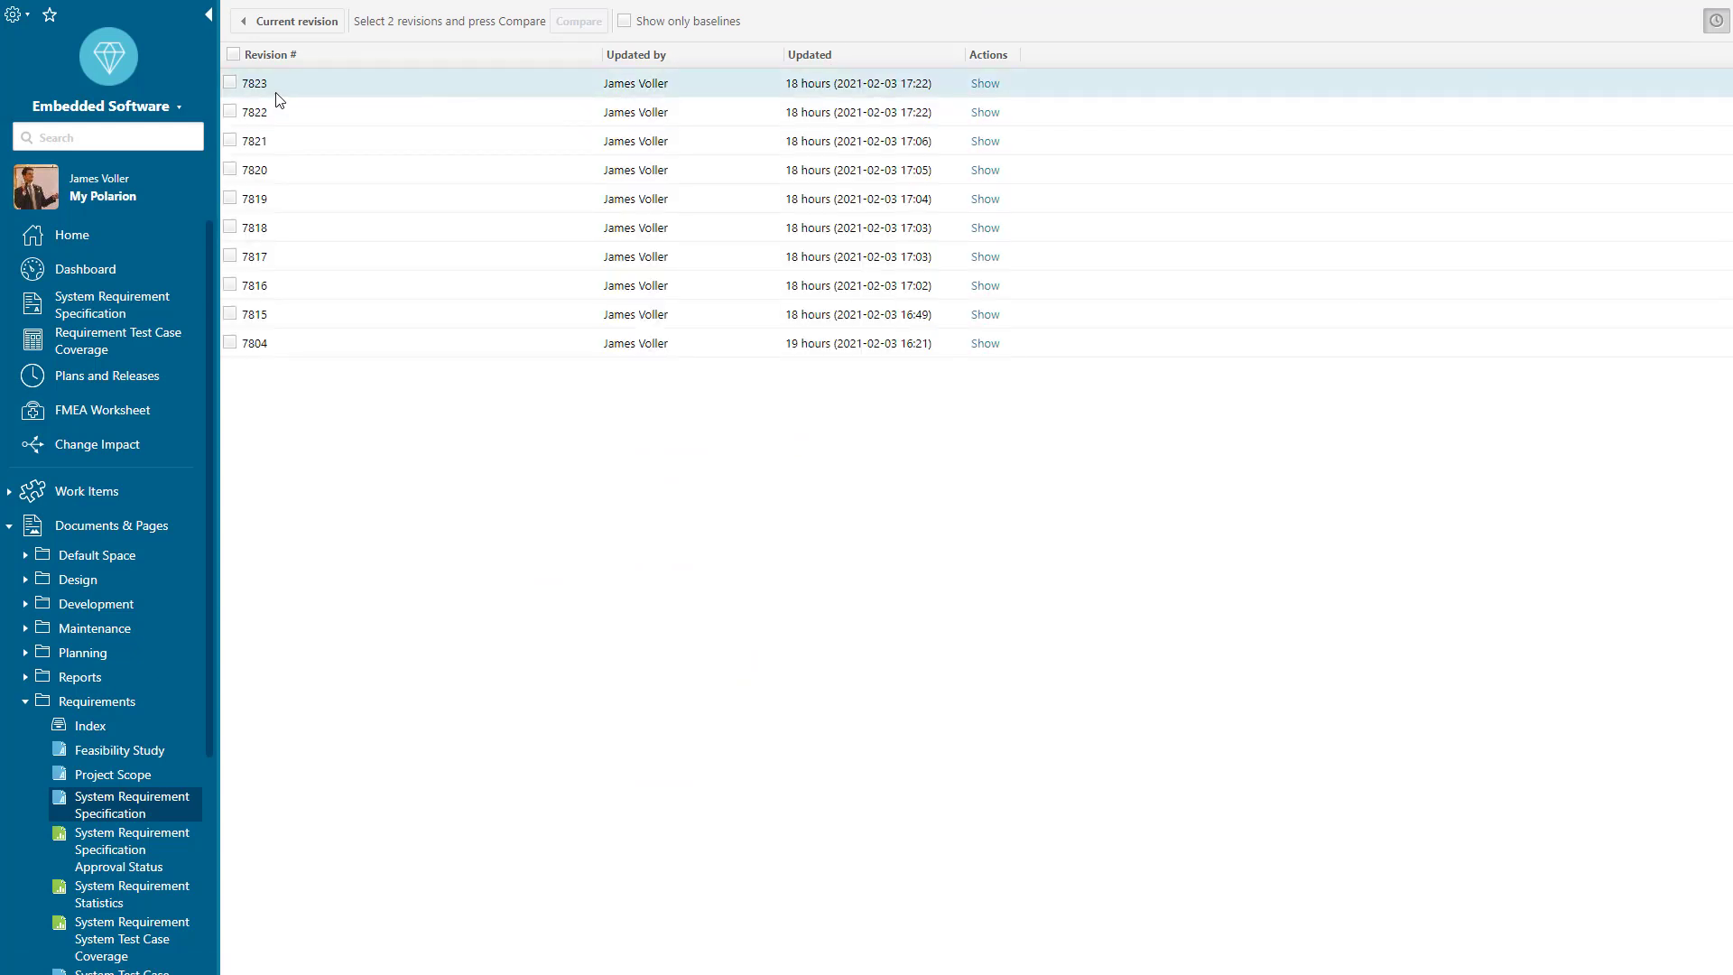
pyautogui.click(230, 84)
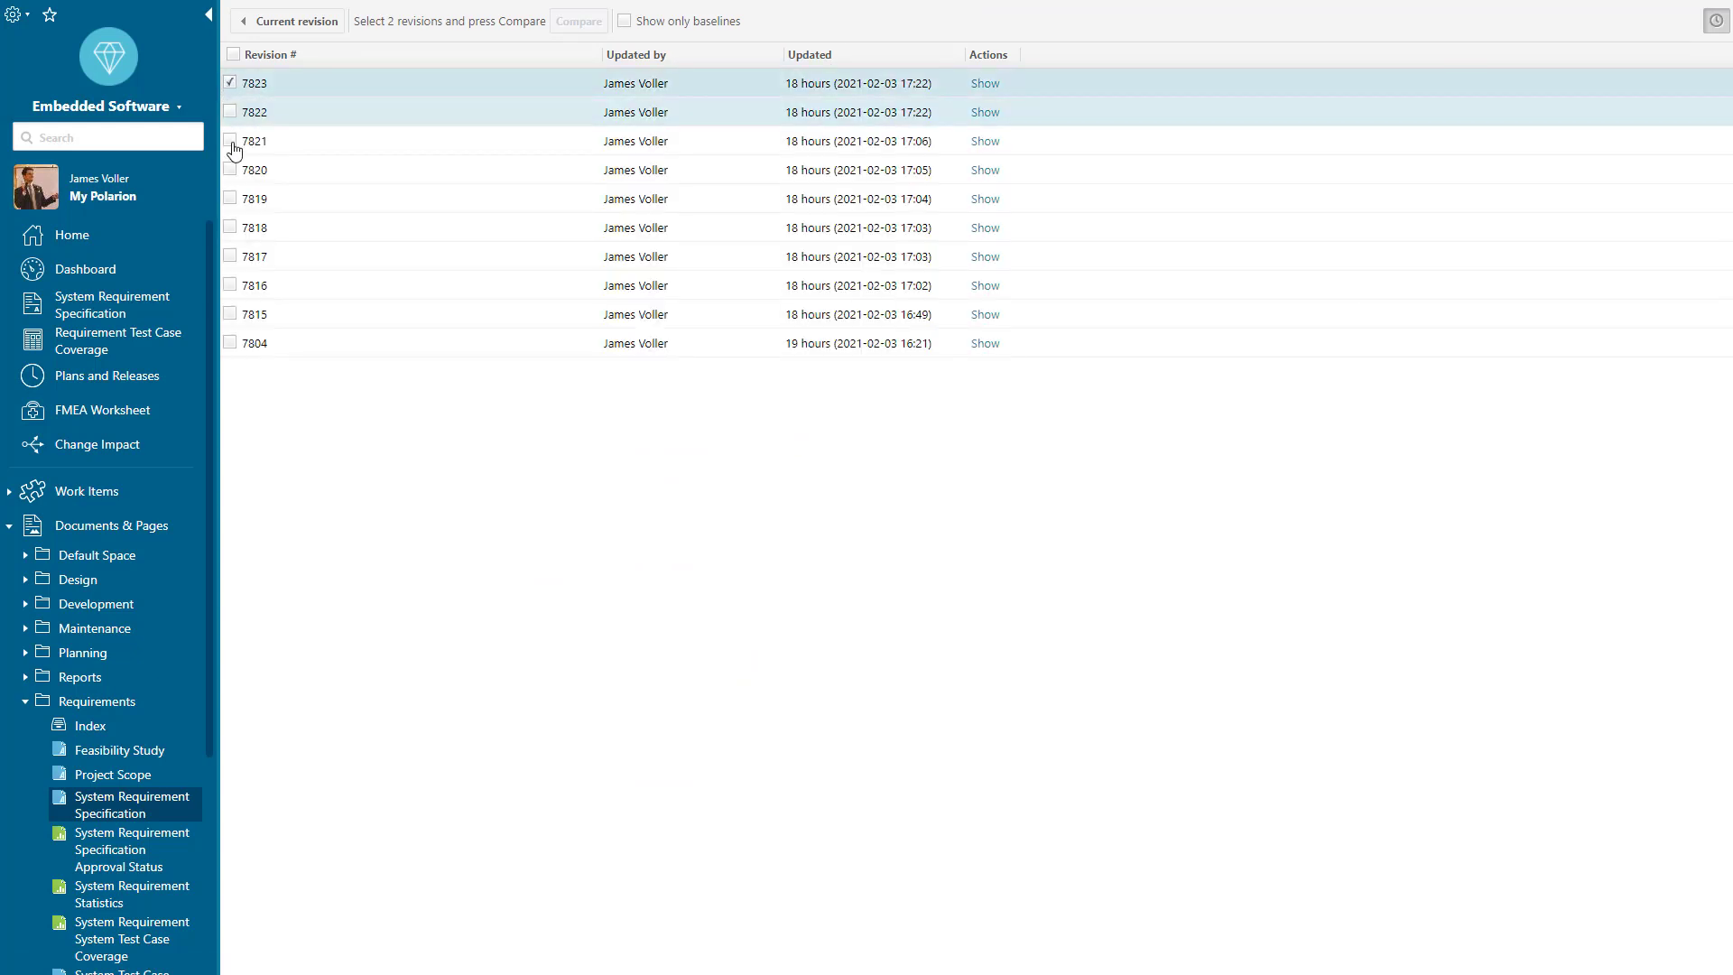
pyautogui.click(230, 343)
pyautogui.click(578, 23)
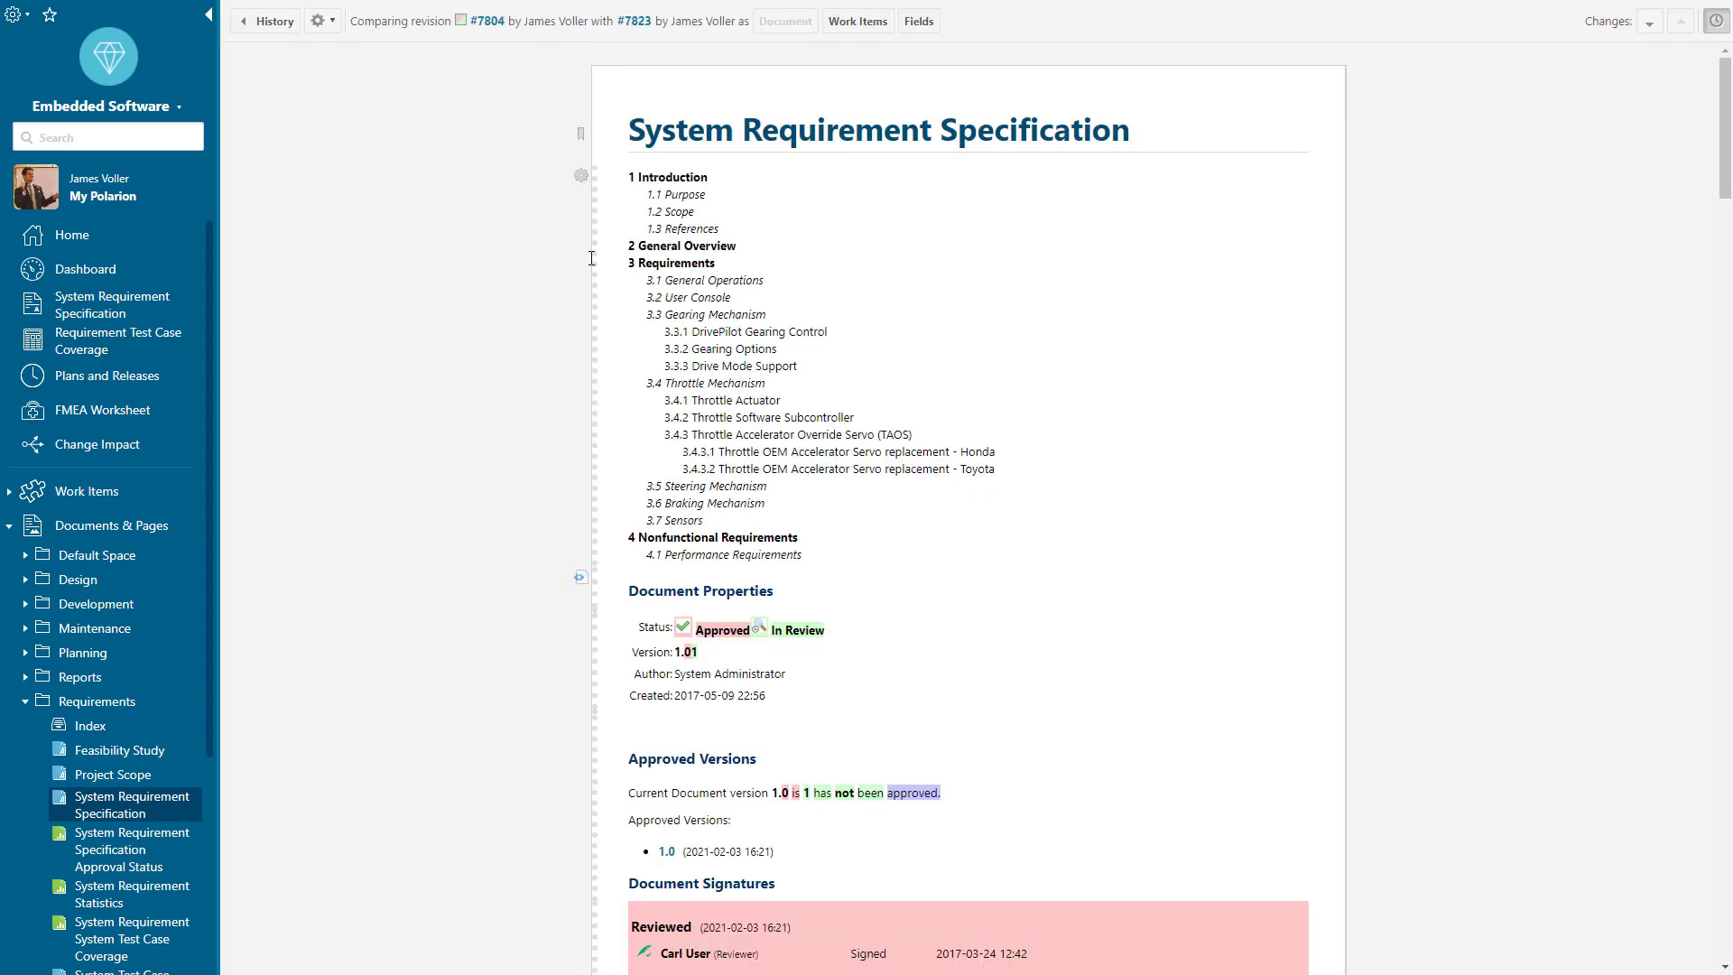
# - Review the highlighted changes in sections 1 to 3.2, including ES-337's Draft status and new ES-528
pyautogui.scroll(-3, 558, 351)
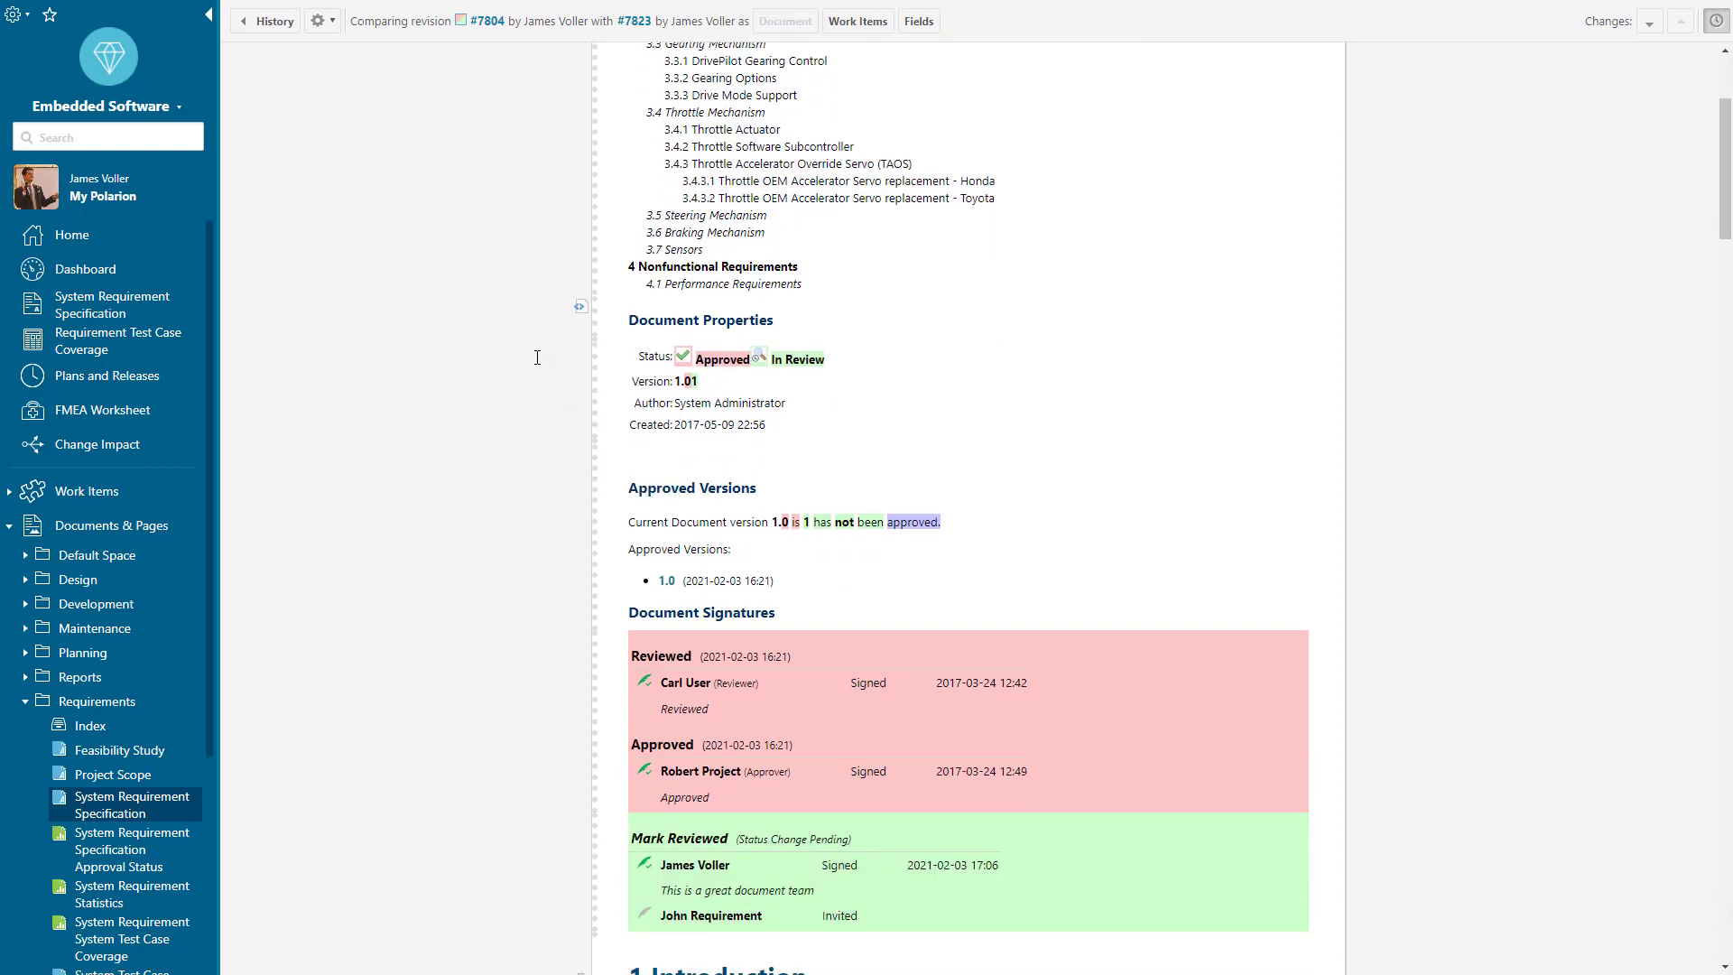
pyautogui.scroll(-4, 537, 357)
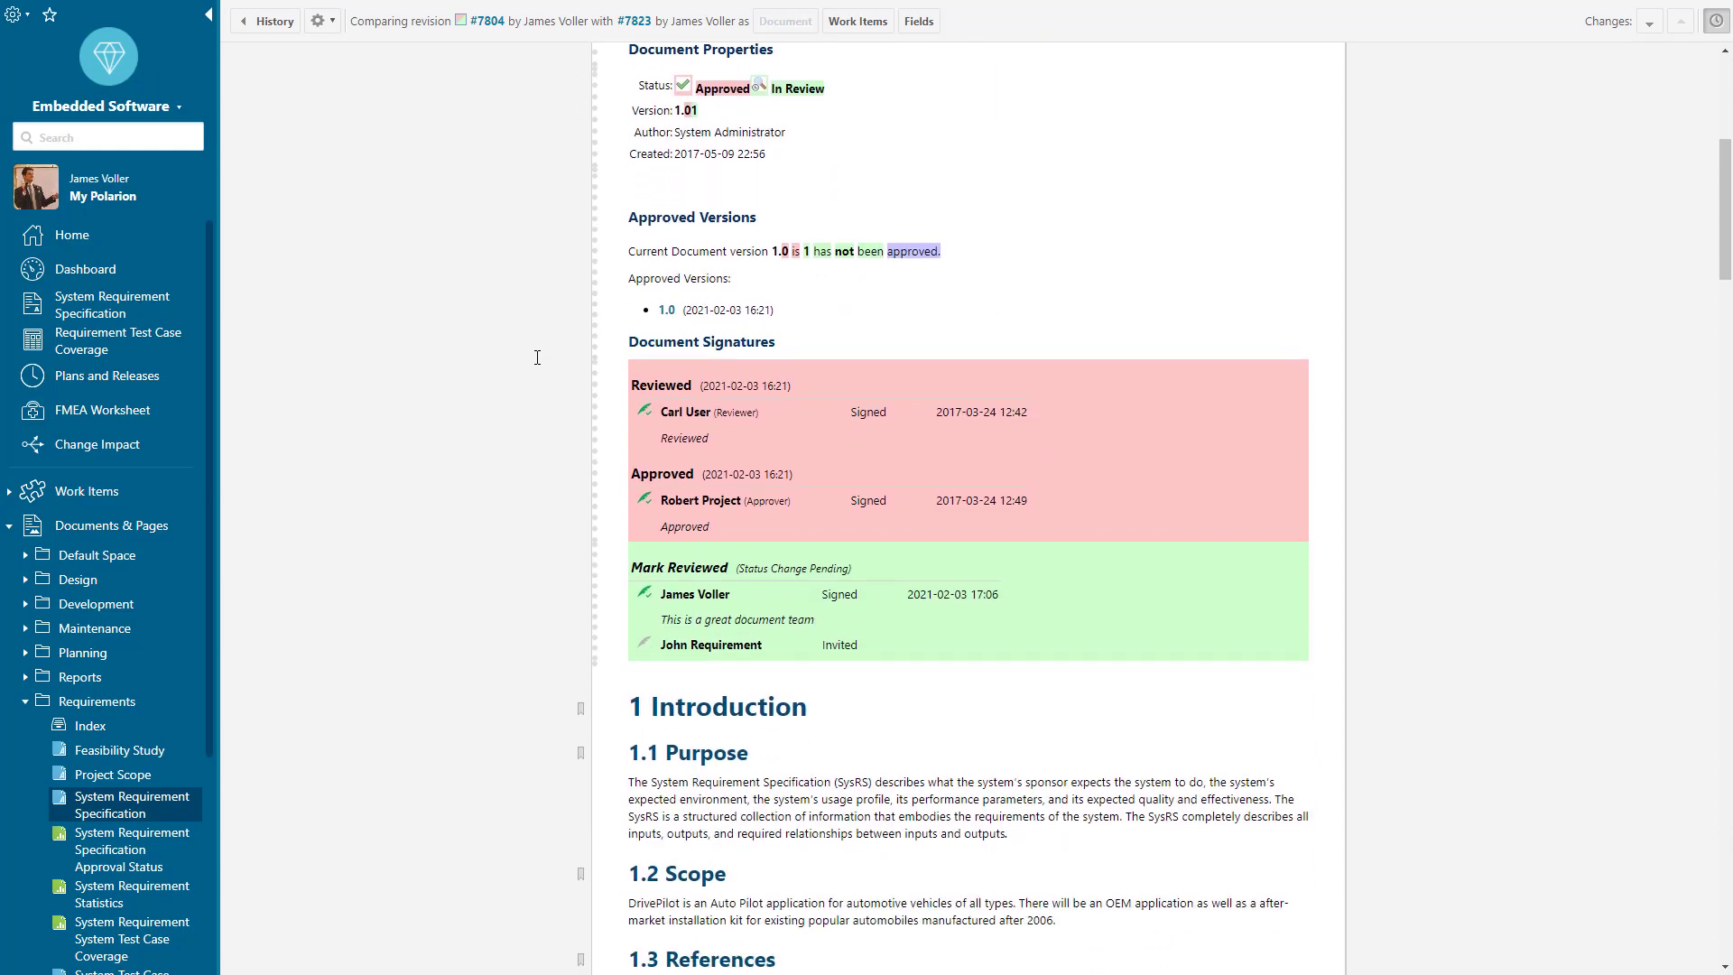
pyautogui.scroll(-11, 537, 357)
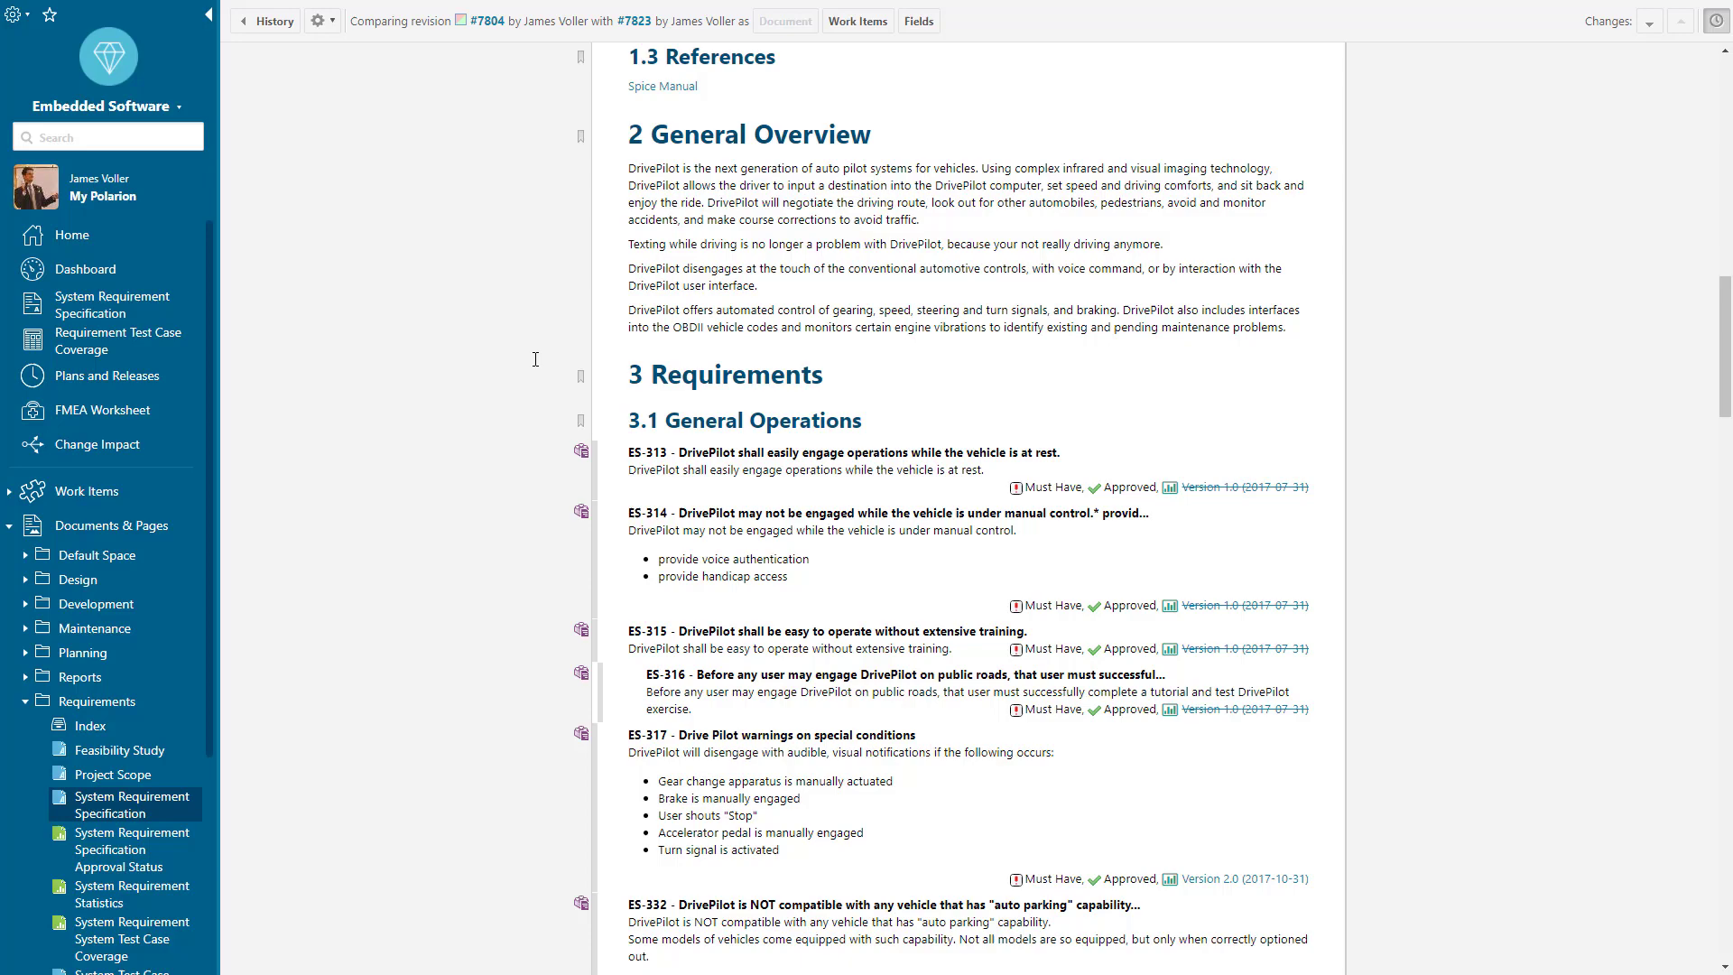
pyautogui.scroll(-8, 536, 358)
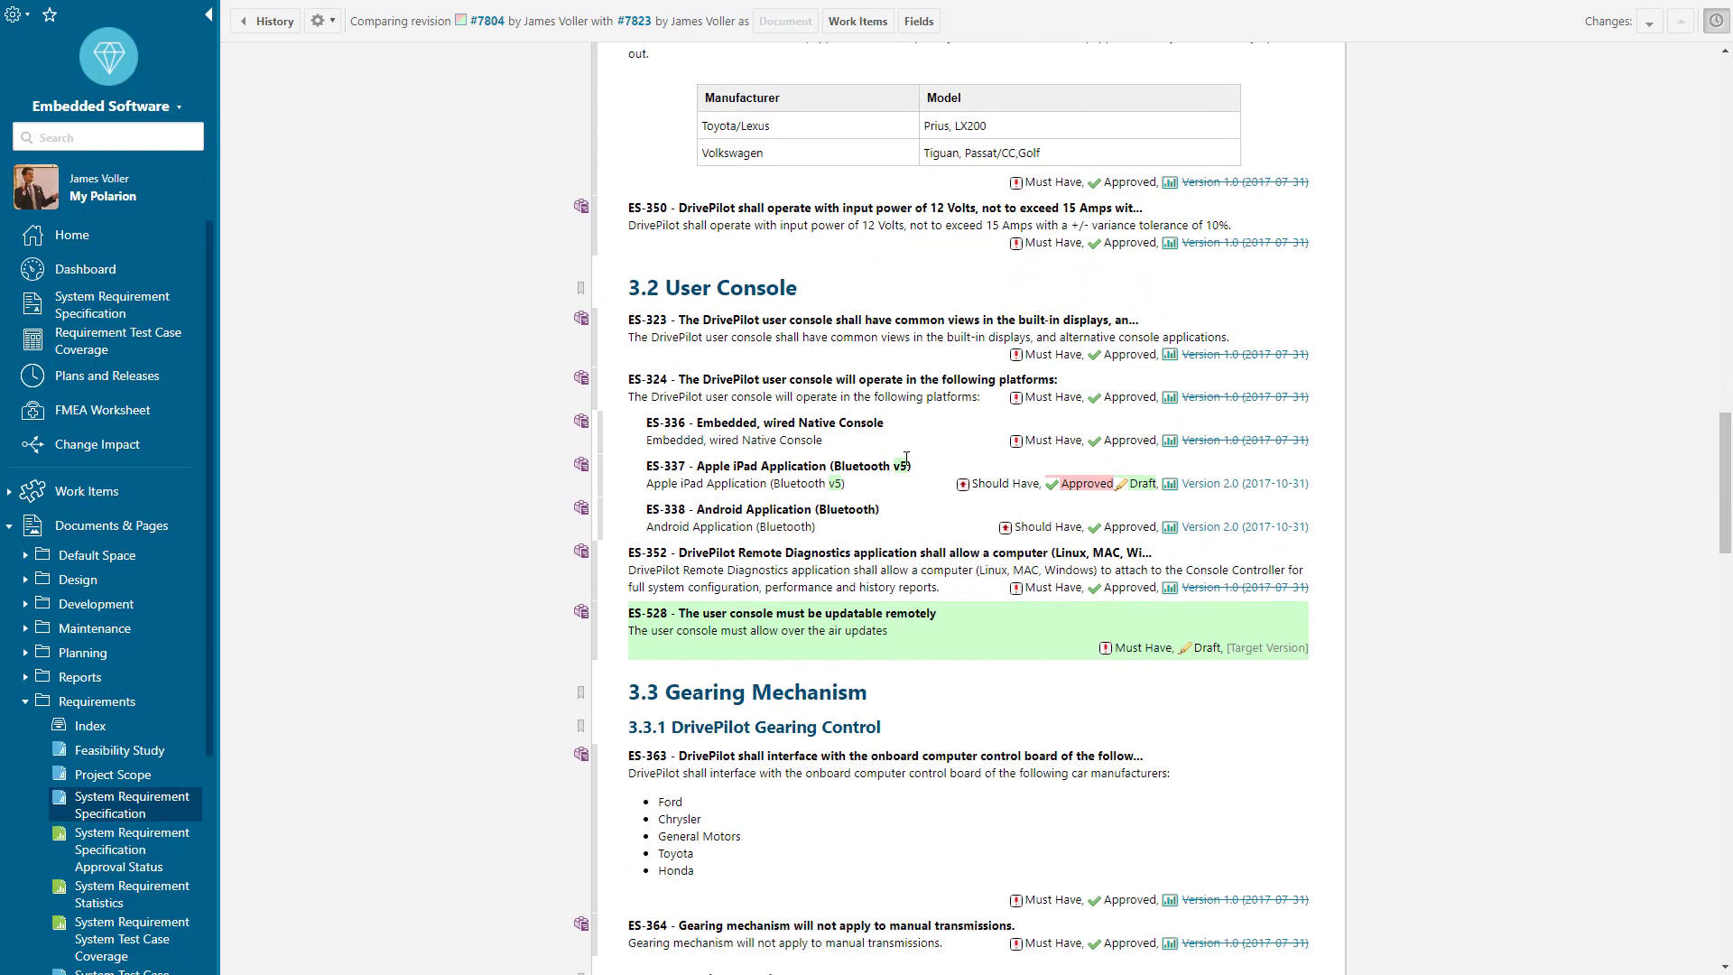
pyautogui.moveTo(898, 466)
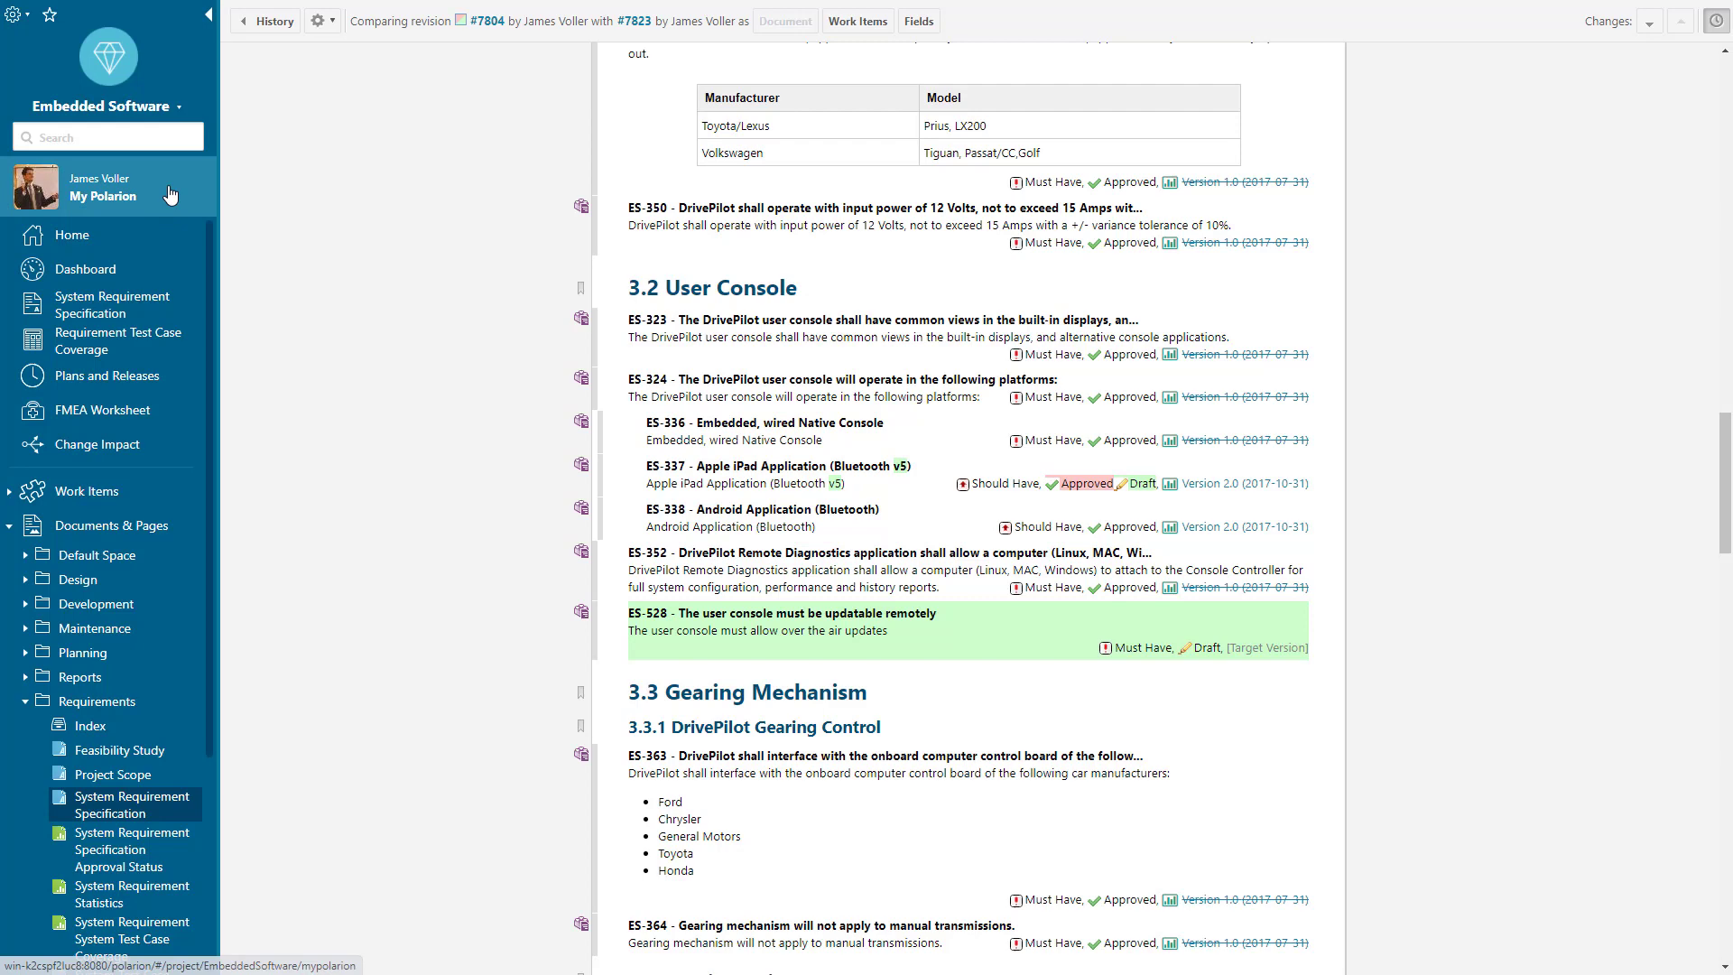
# - Switch to the Siemens - Subversion project and show its work items as a linked tree
pyautogui.click(179, 106)
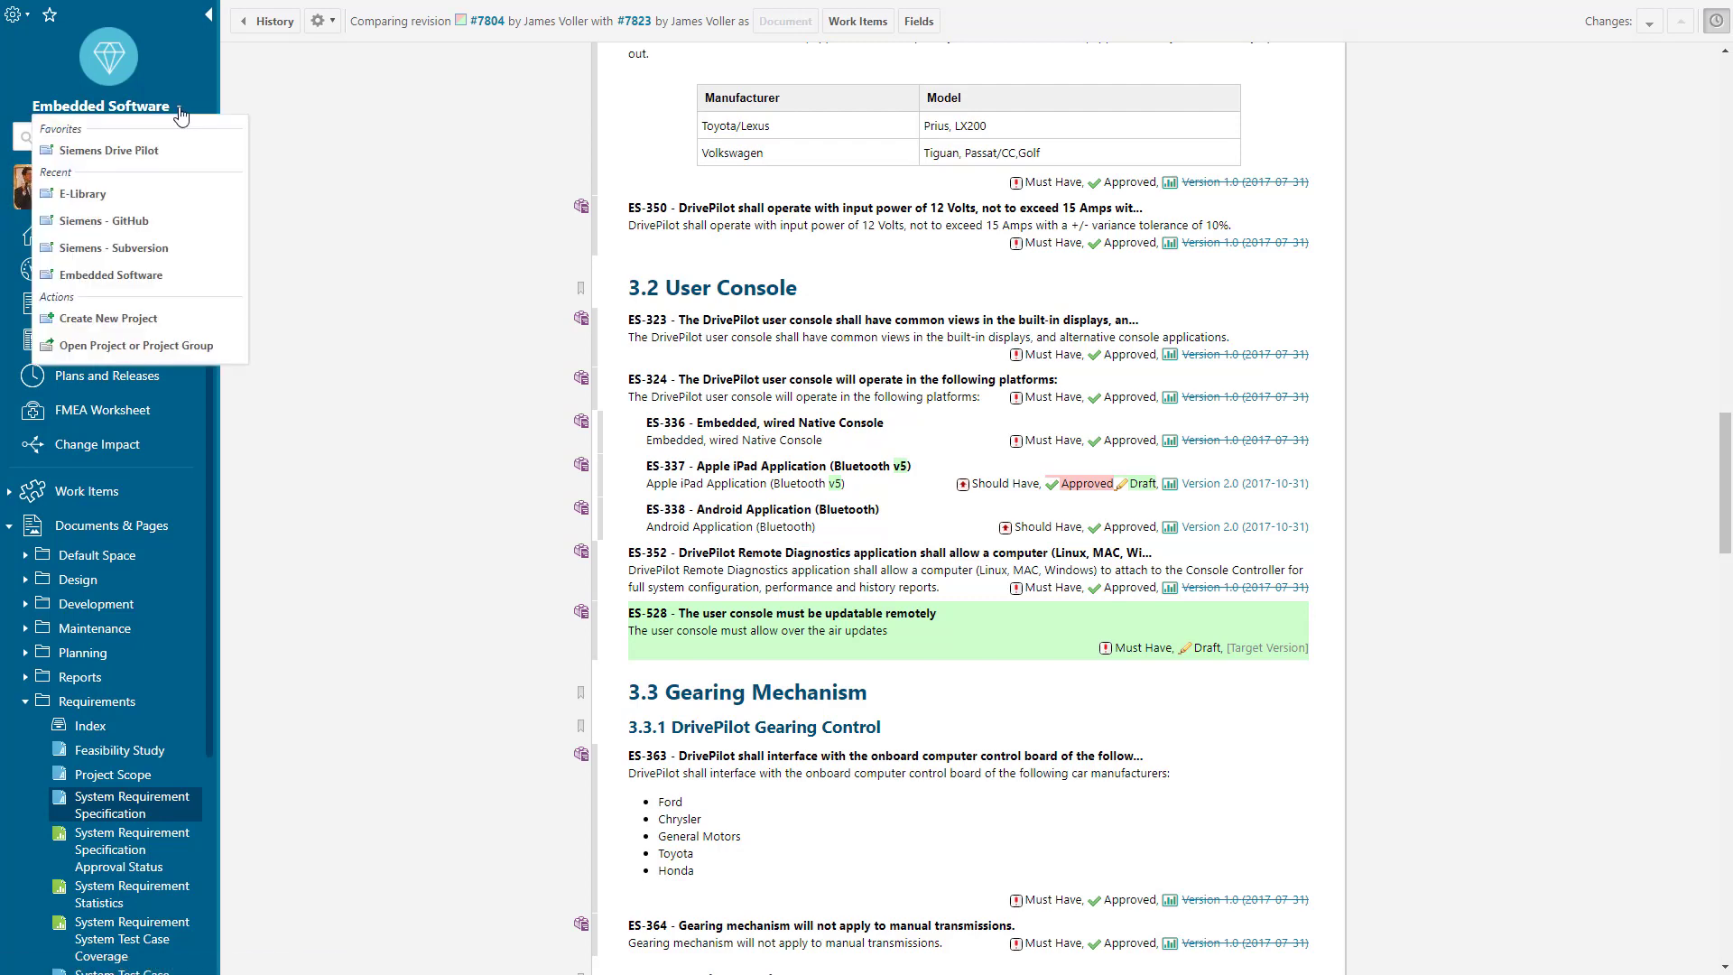
pyautogui.click(154, 247)
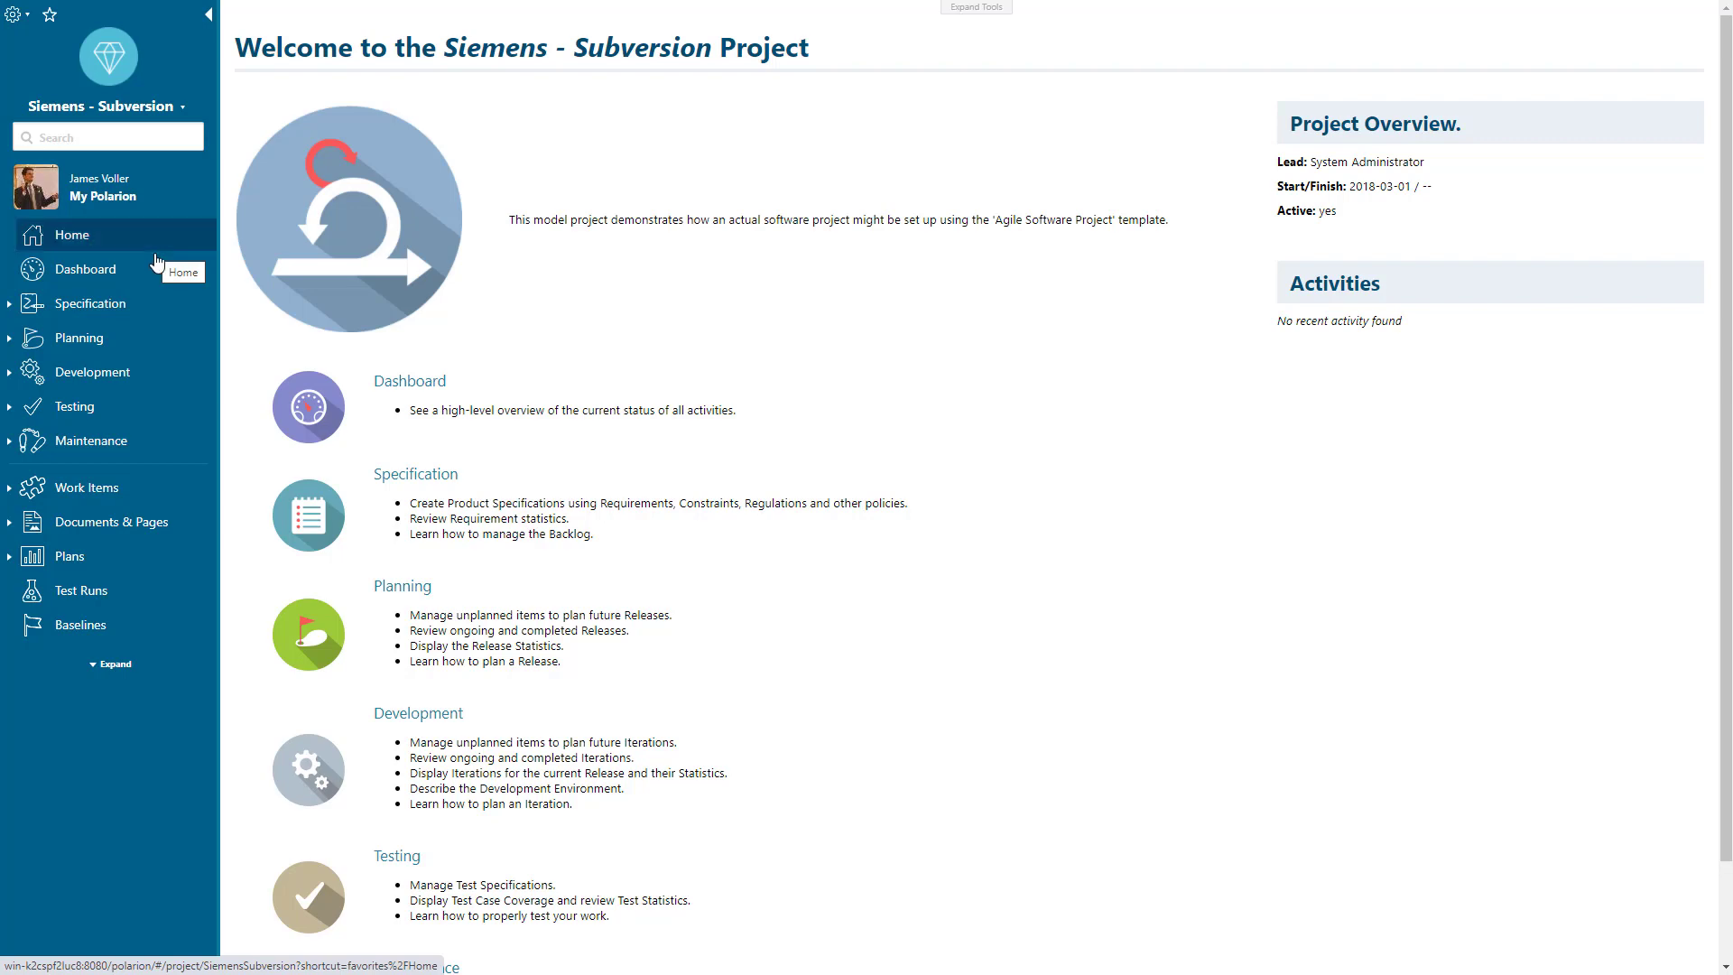
pyautogui.click(86, 489)
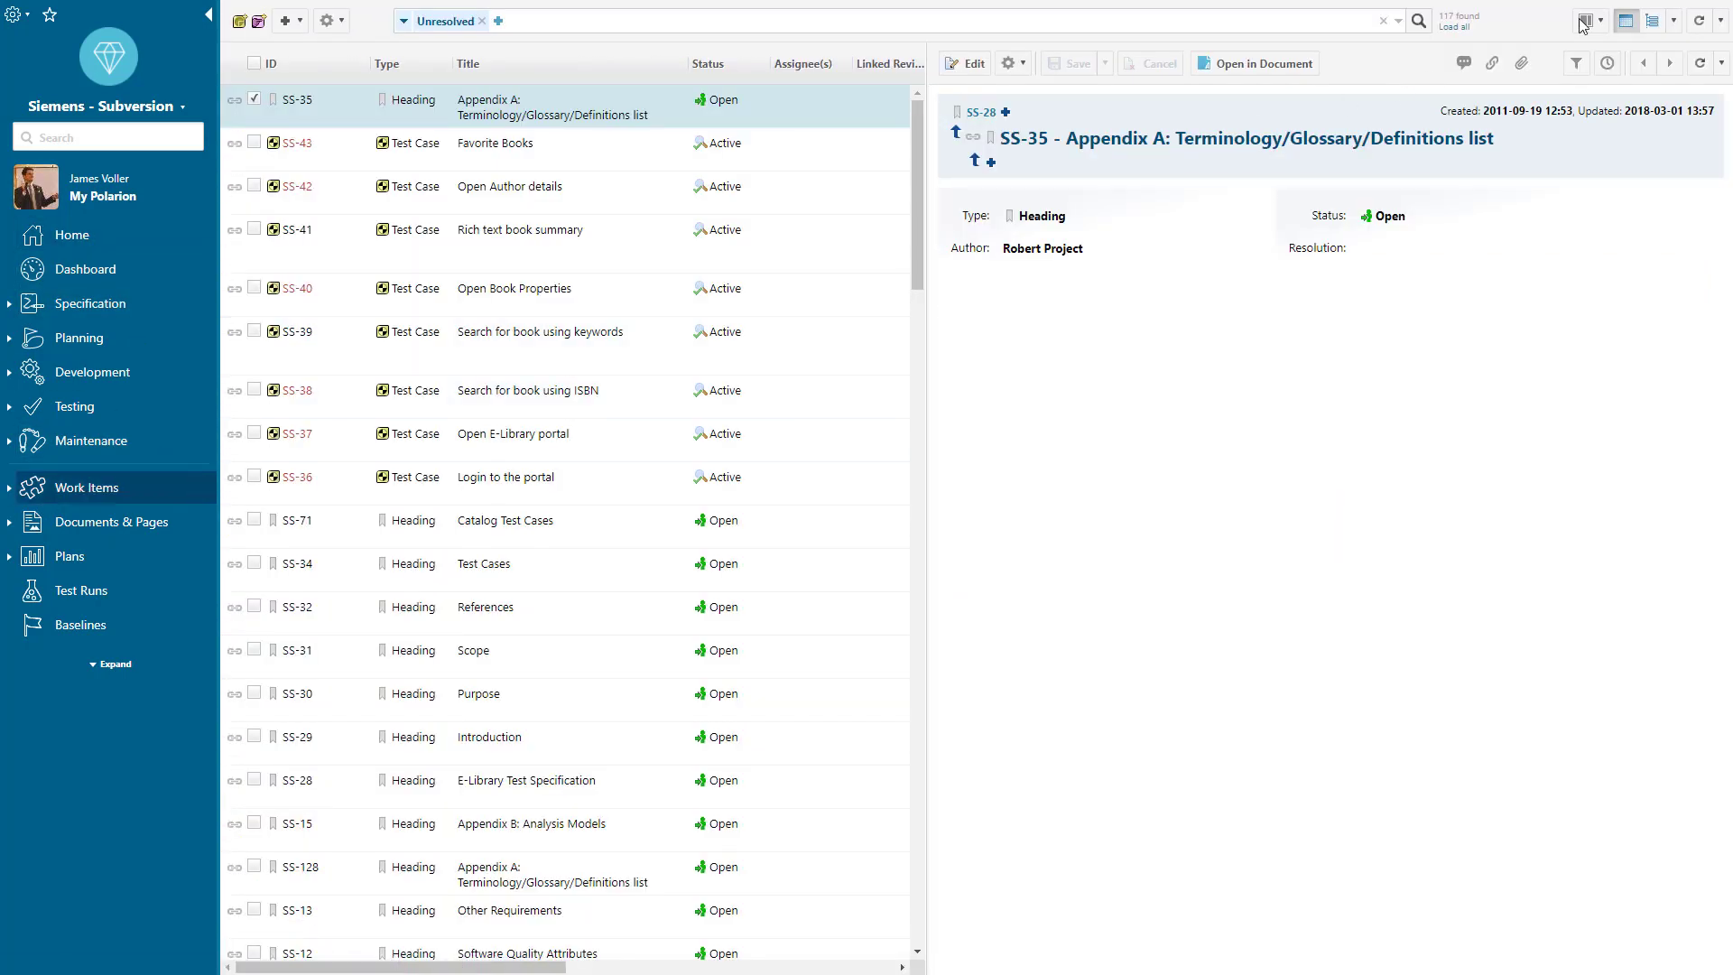
pyautogui.click(1652, 21)
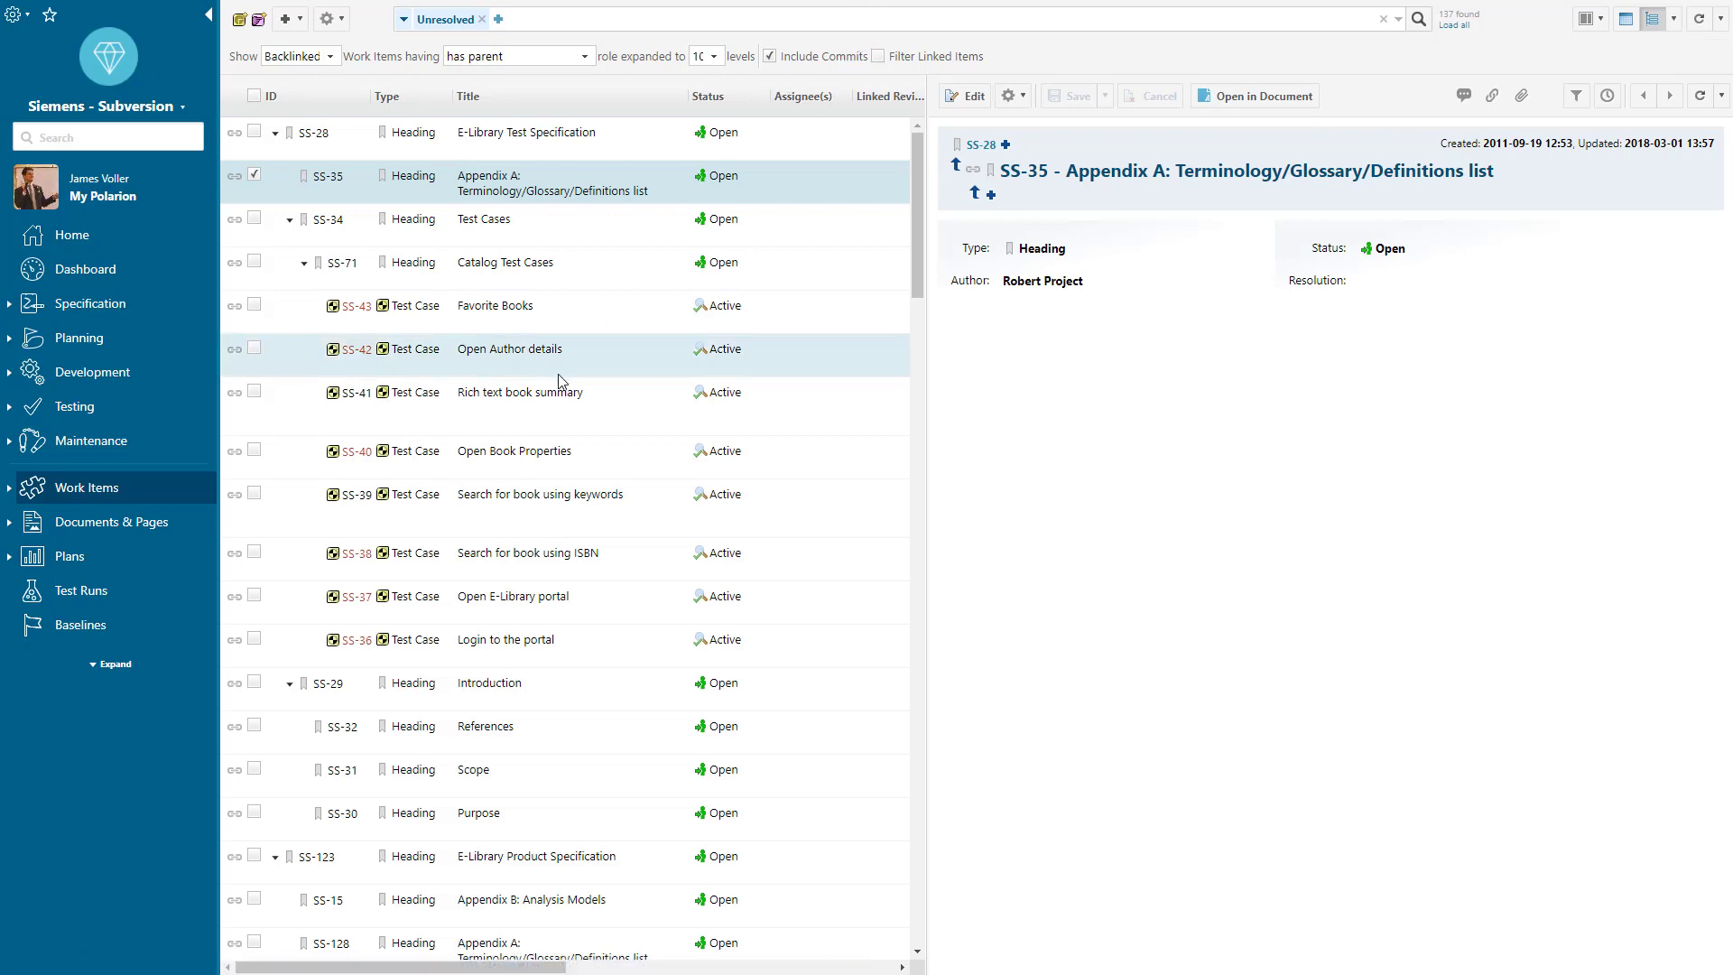
# - Scroll down the work item tree to commit revision 2552 under task SS-206
pyautogui.scroll(-10, 560, 375)
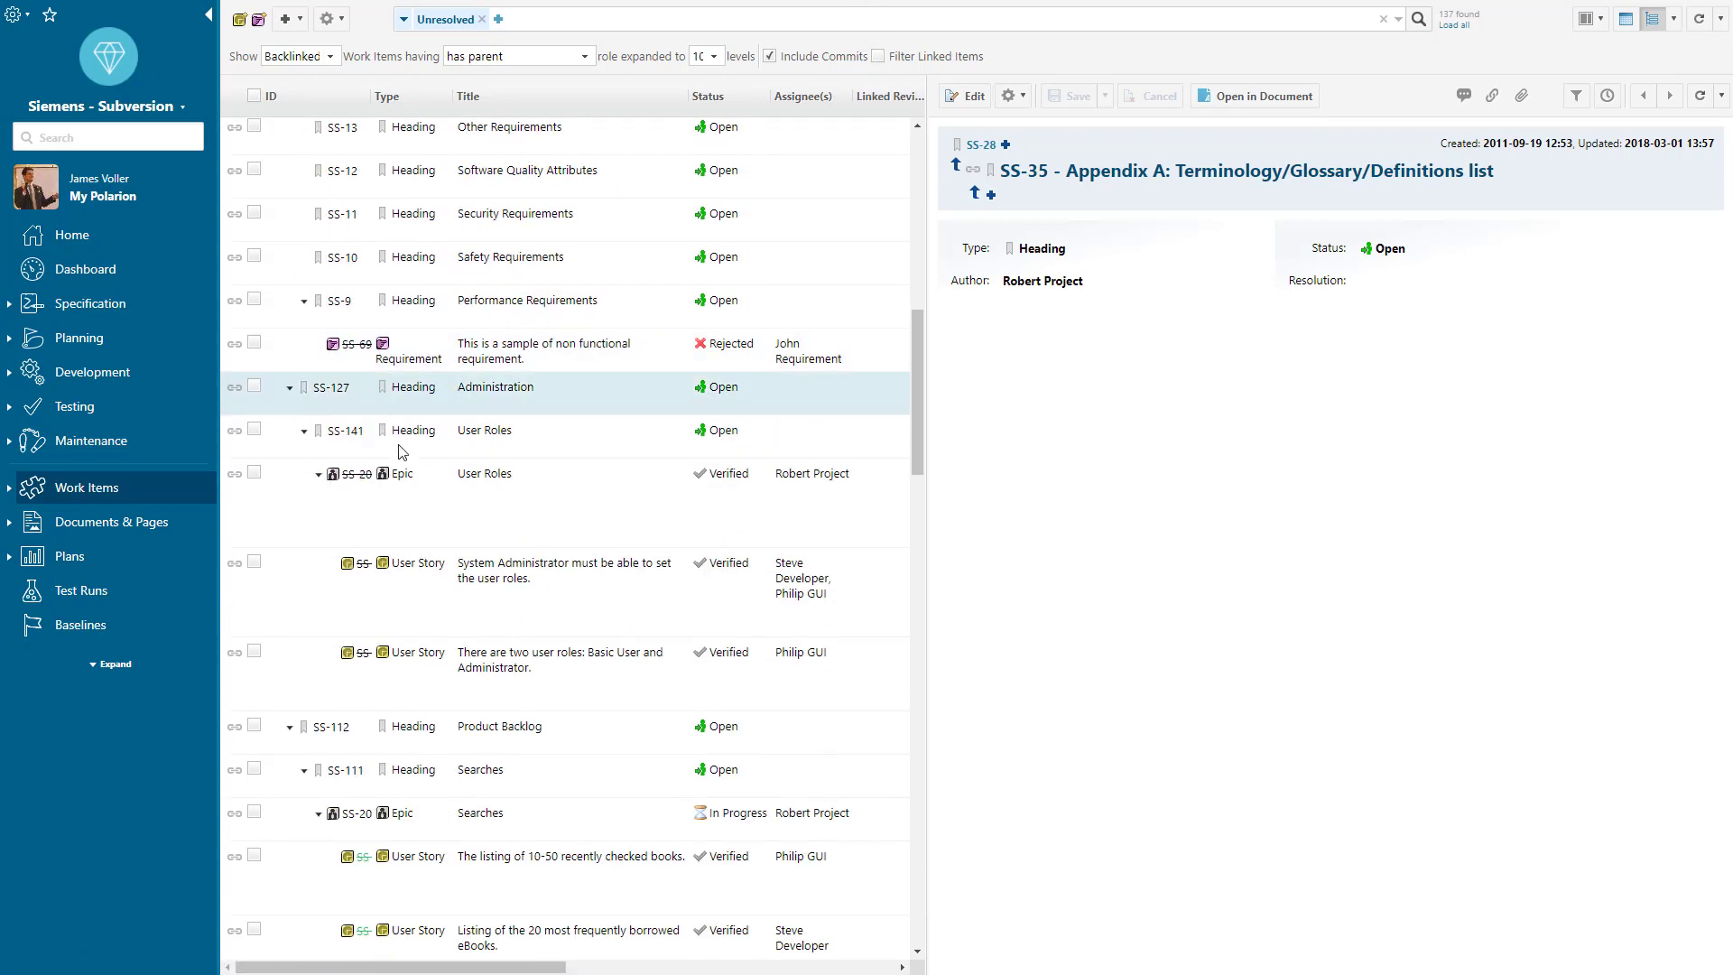
pyautogui.scroll(-2, 398, 445)
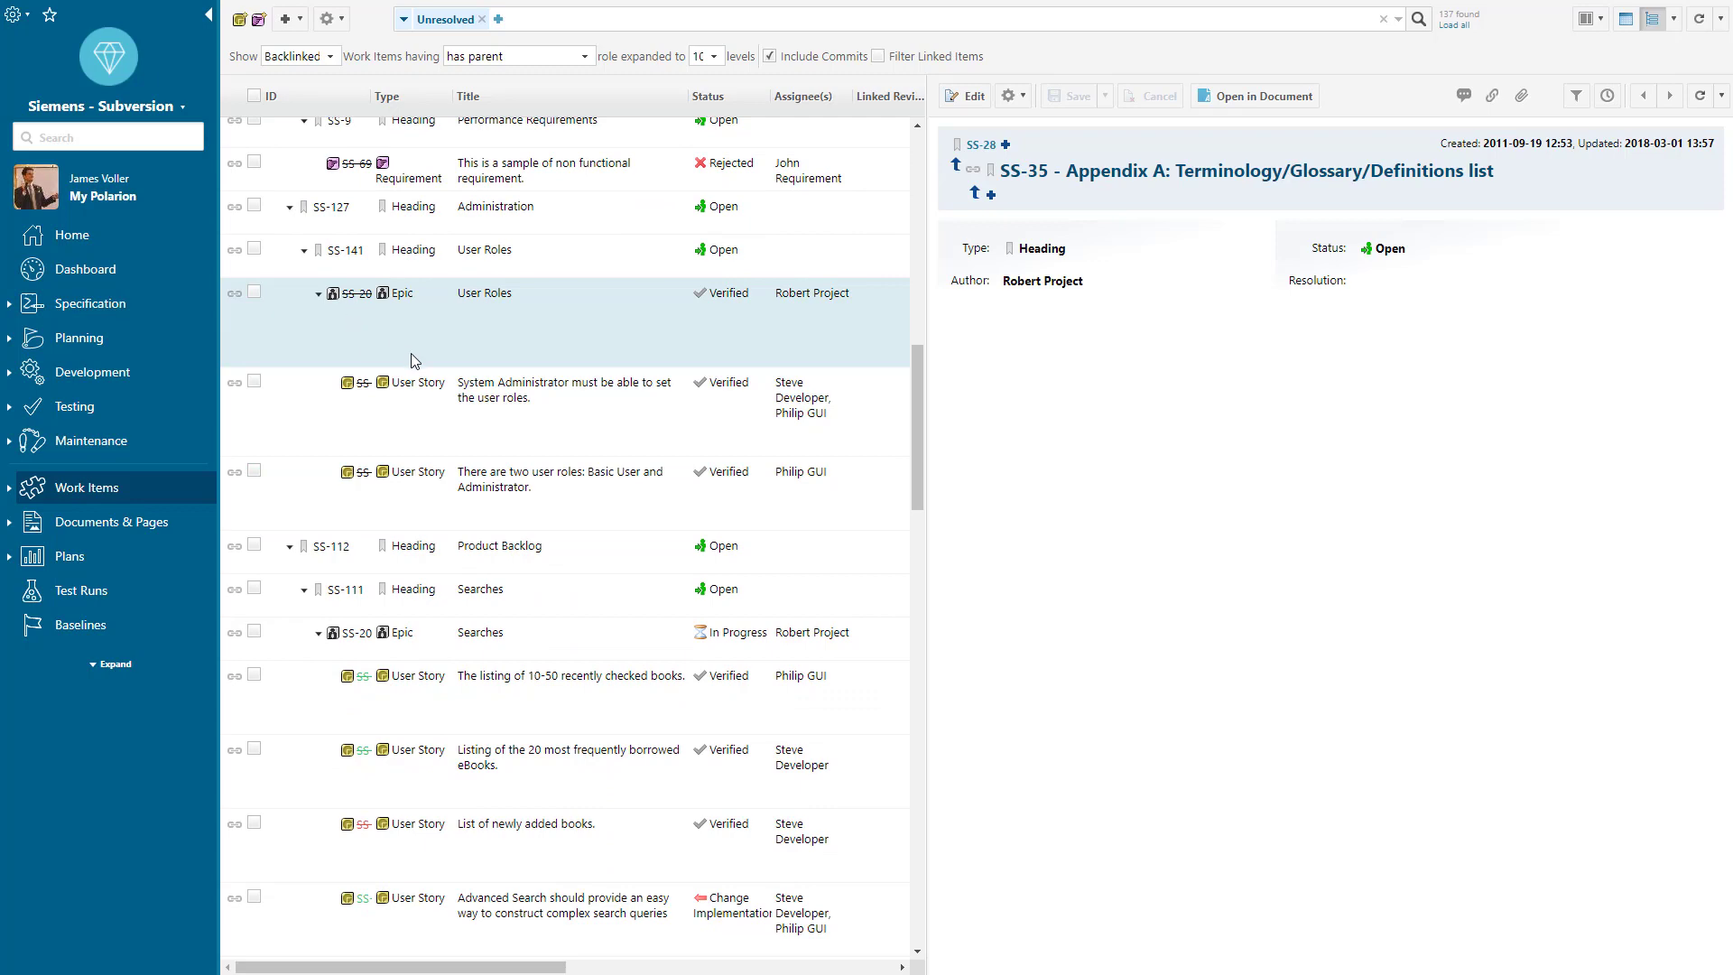
pyautogui.scroll(-8, 388, 485)
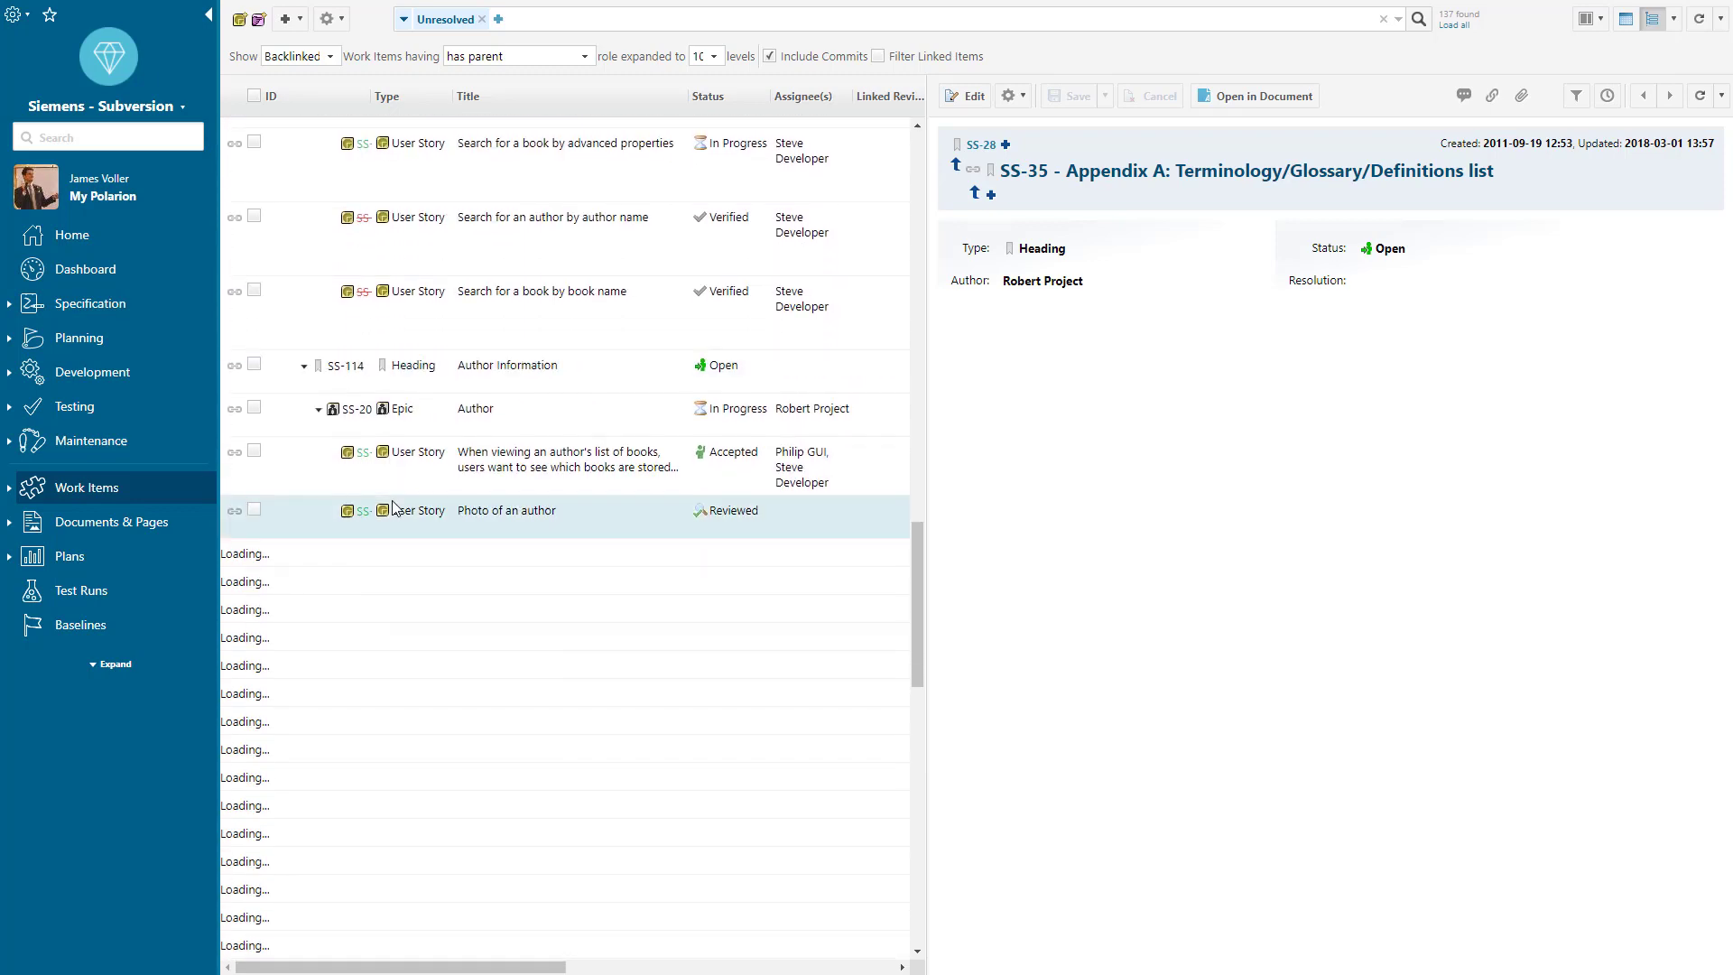
pyautogui.scroll(-5, 394, 507)
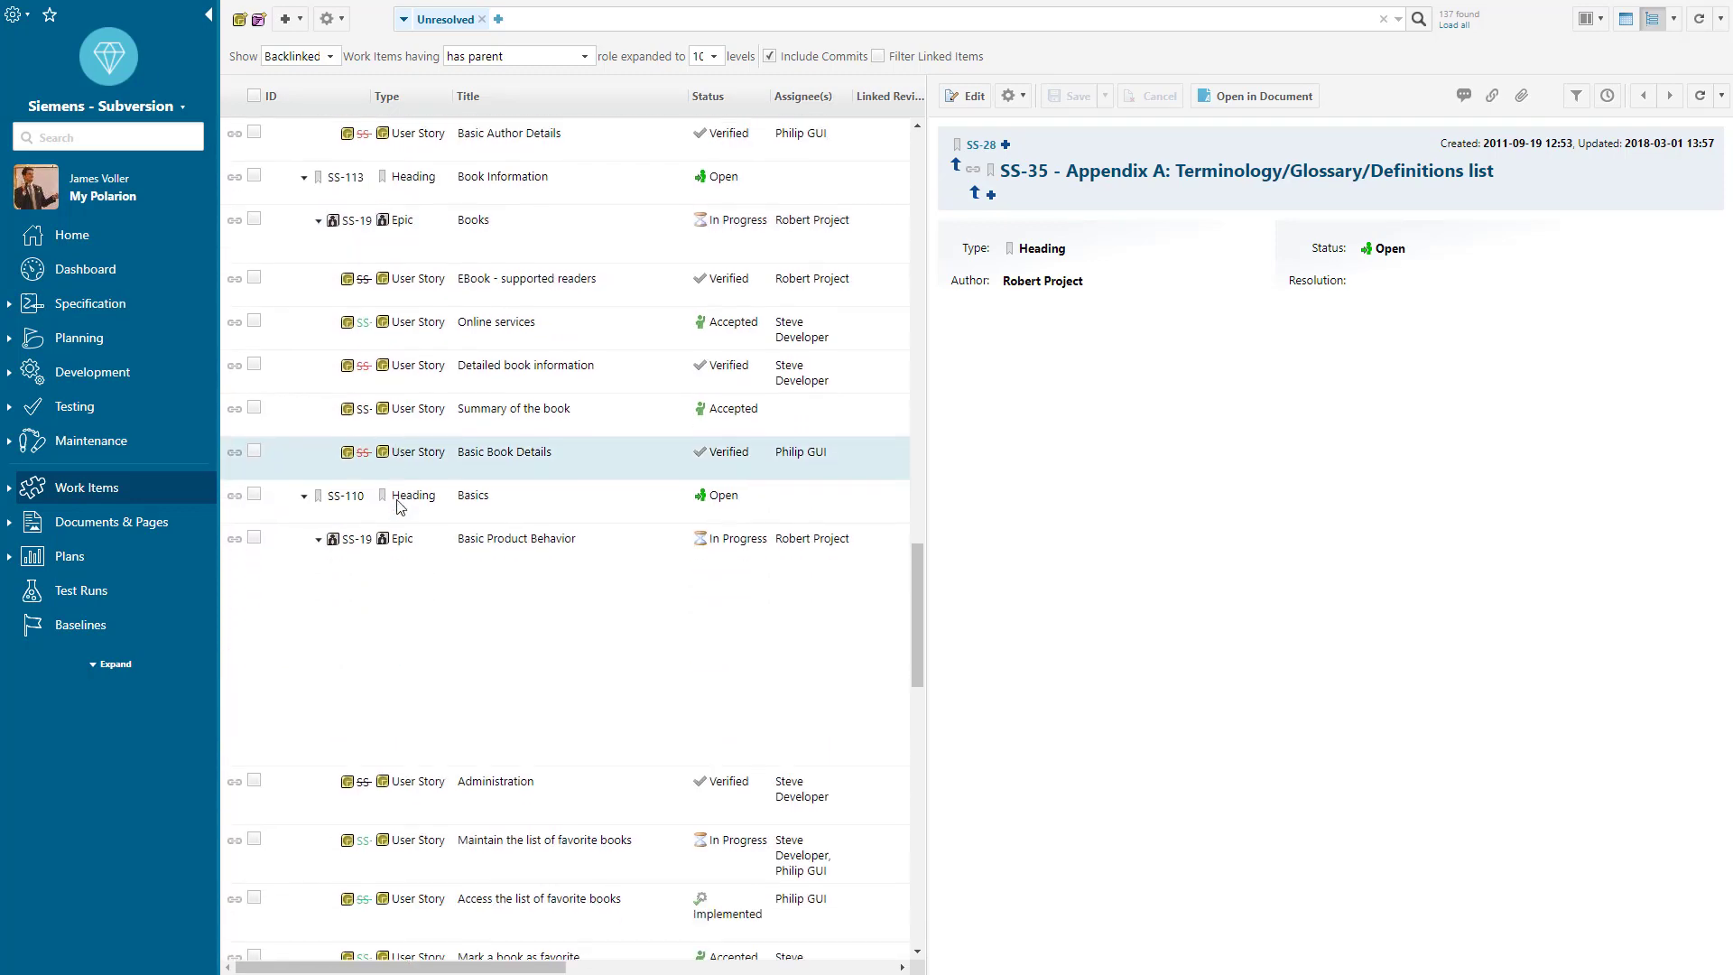
pyautogui.scroll(-10, 397, 505)
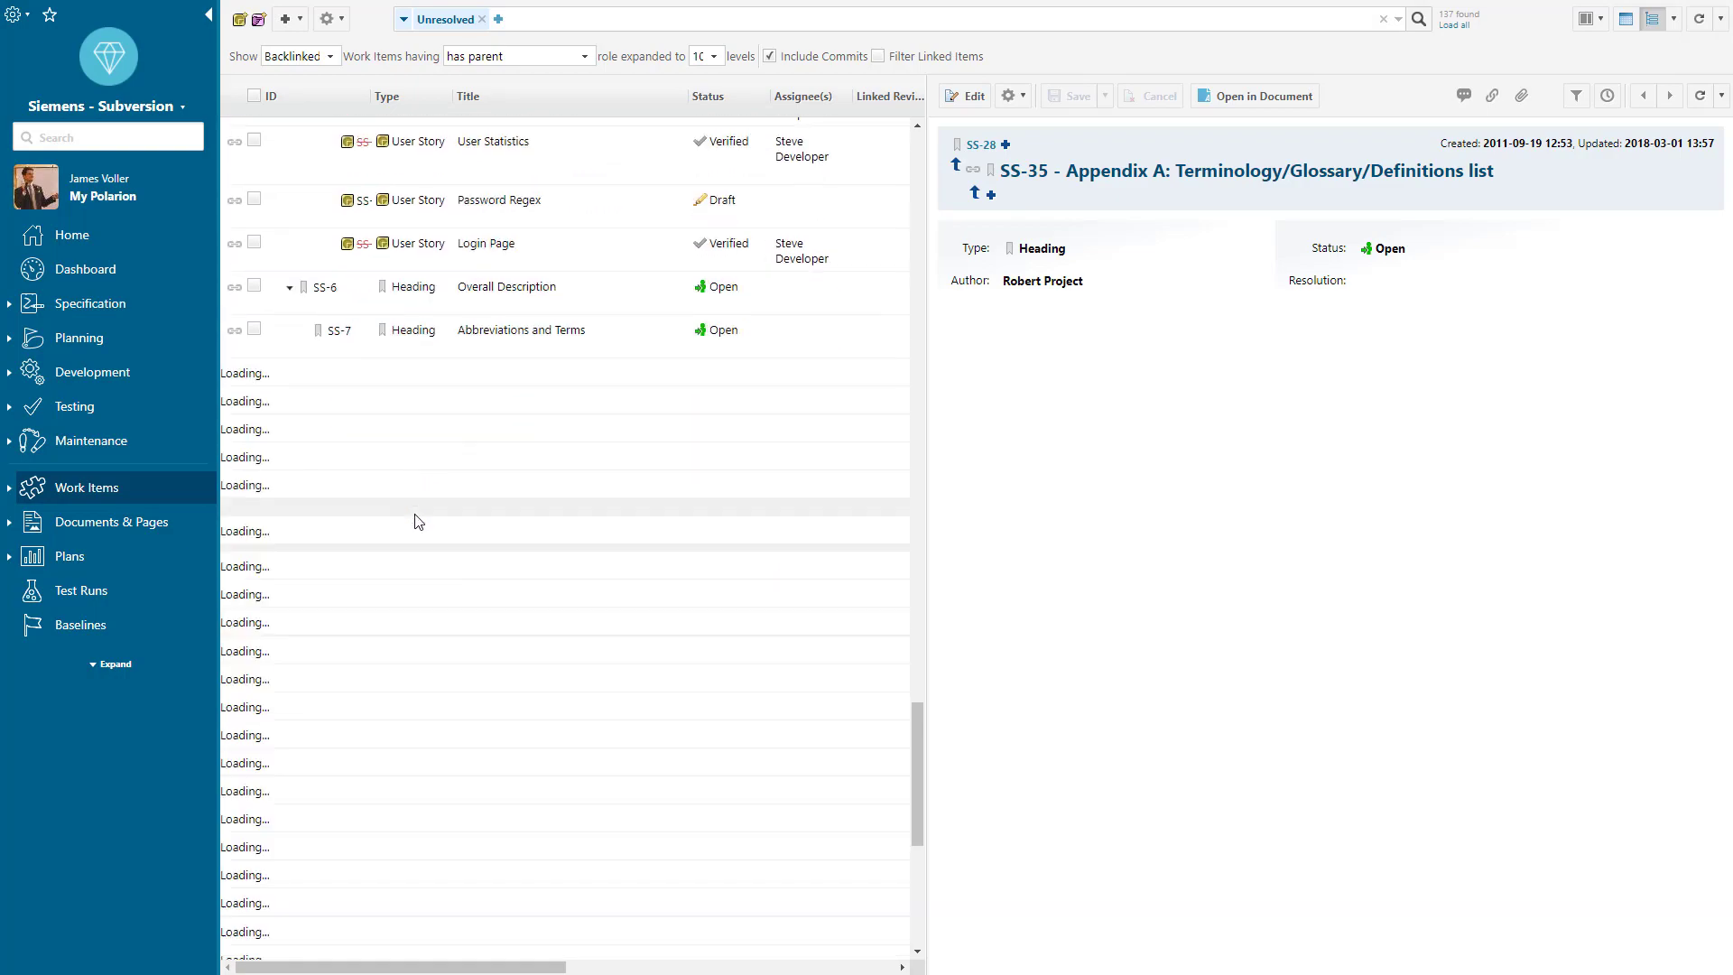
pyautogui.scroll(-10, 418, 522)
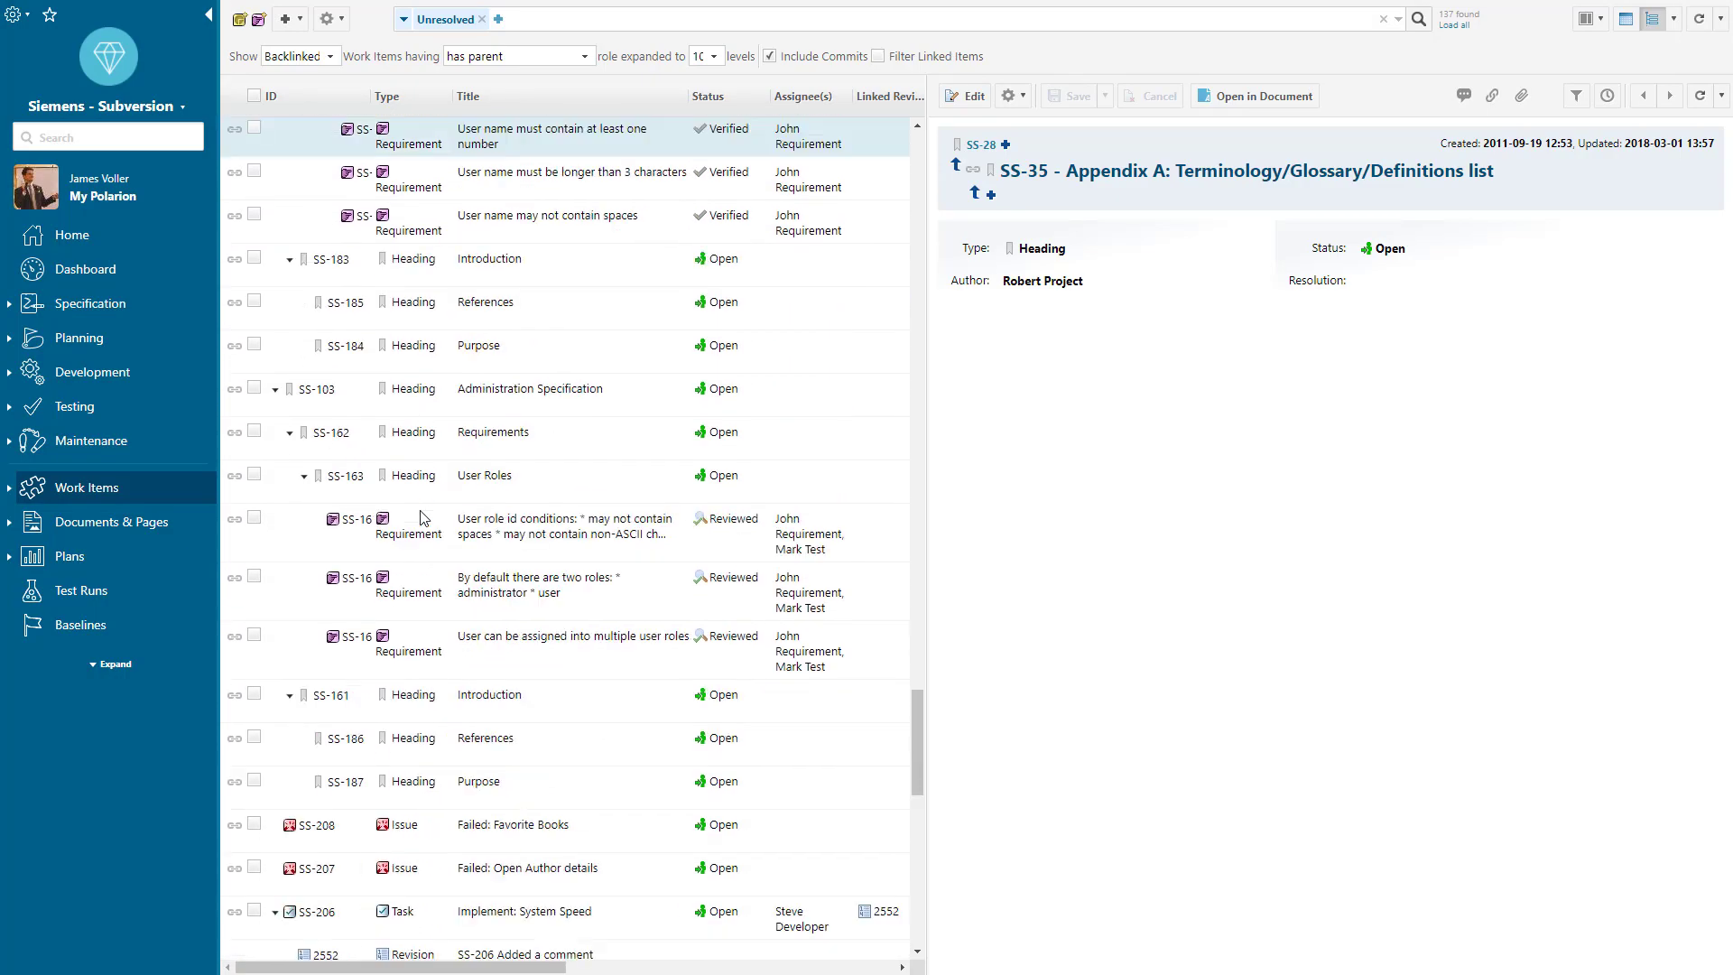
pyautogui.scroll(-6, 425, 517)
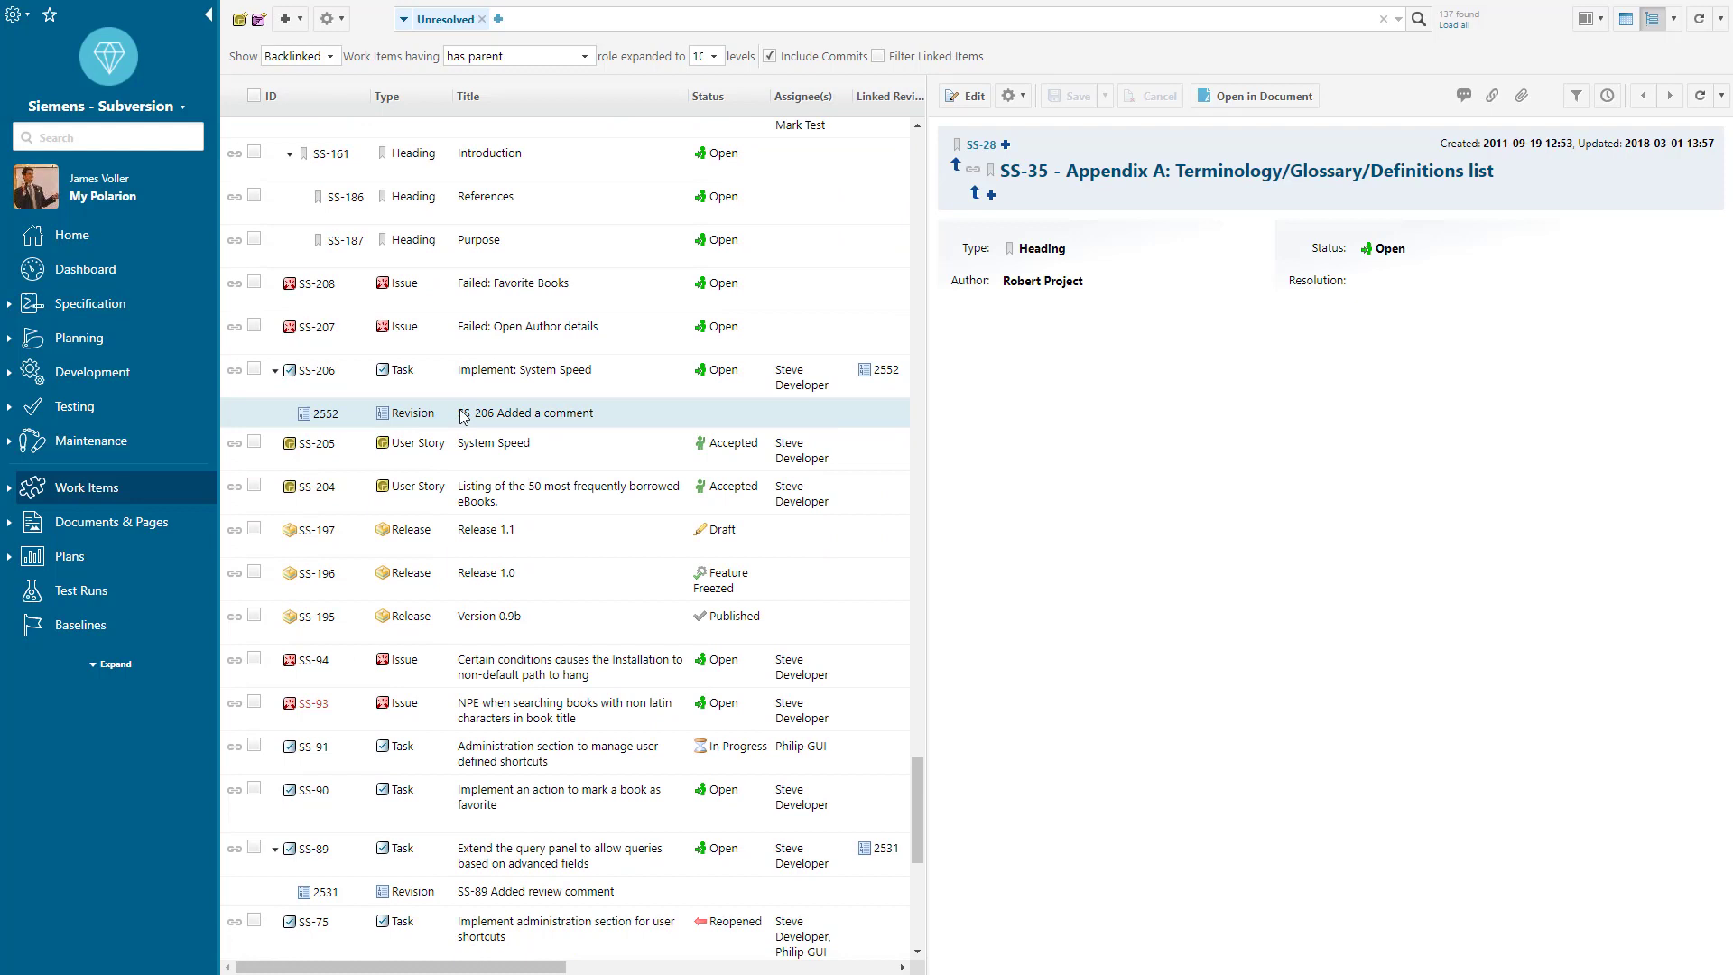
# - Open revision 2552 and diff its changed file JUnitHelloWorldTest2.java against revision 2531
pyautogui.click(492, 417)
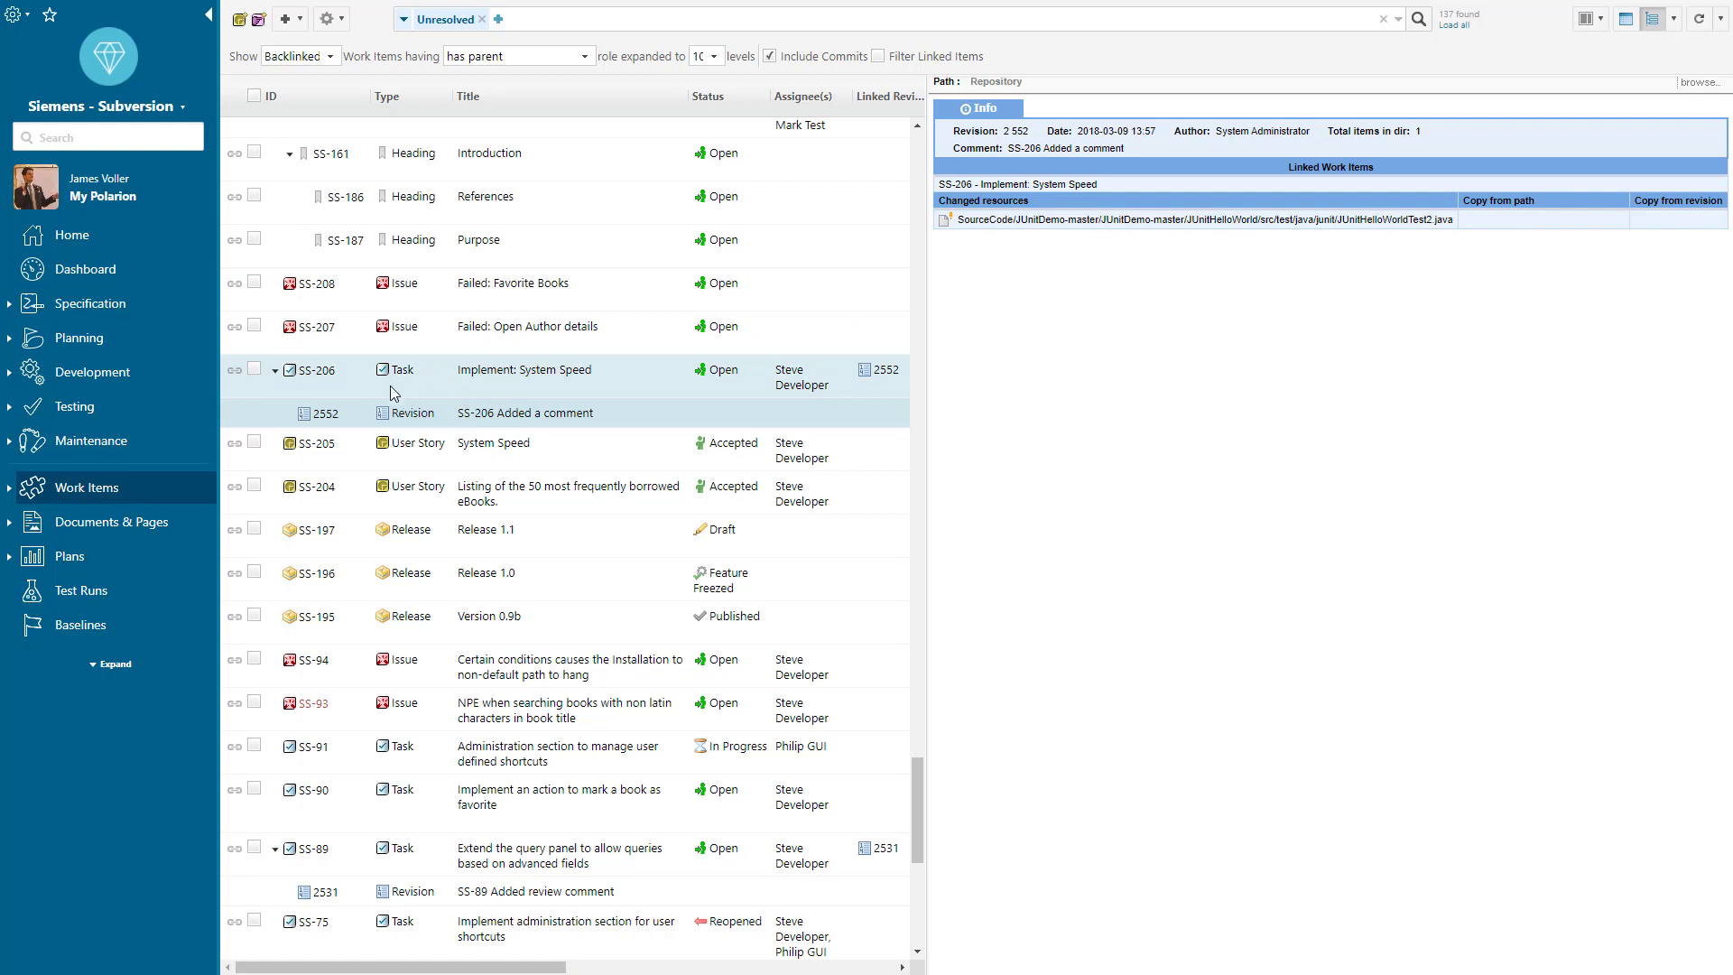
pyautogui.click(1036, 221)
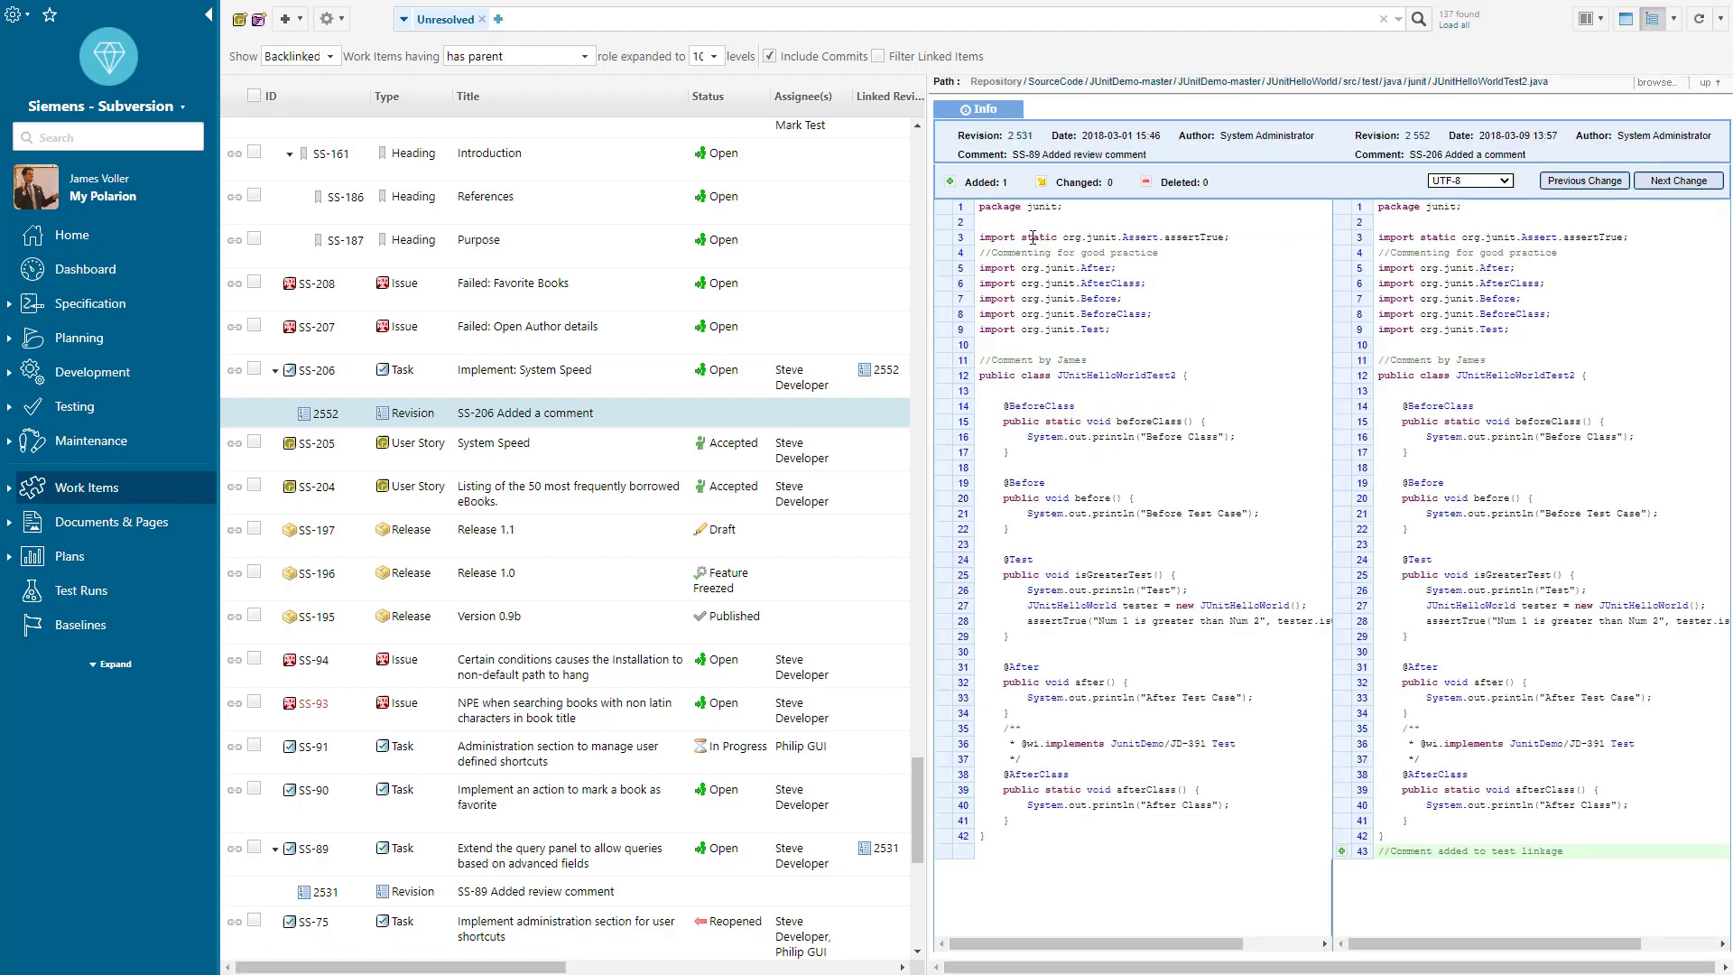